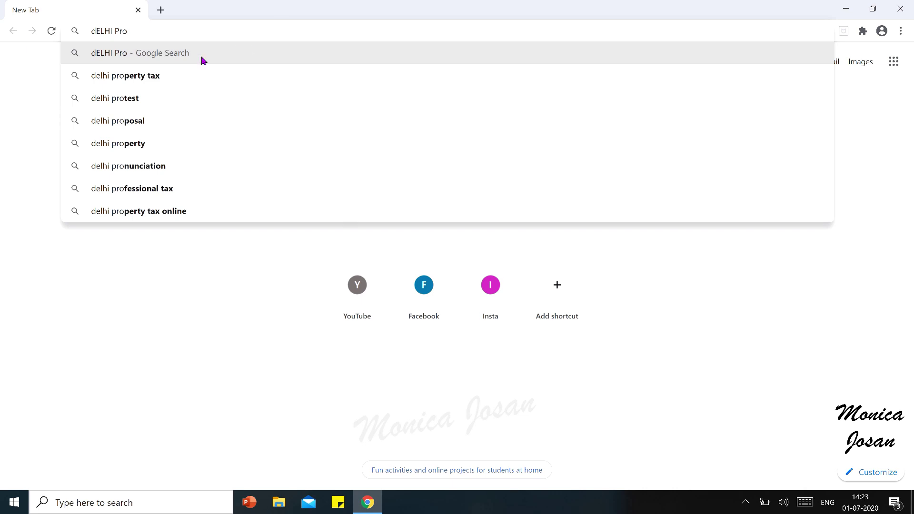
- Search Google for "delhi property tax" and reach the Municipal Corporation of Delhi site through the Delhi Govt Portal result
left_click(152, 77)
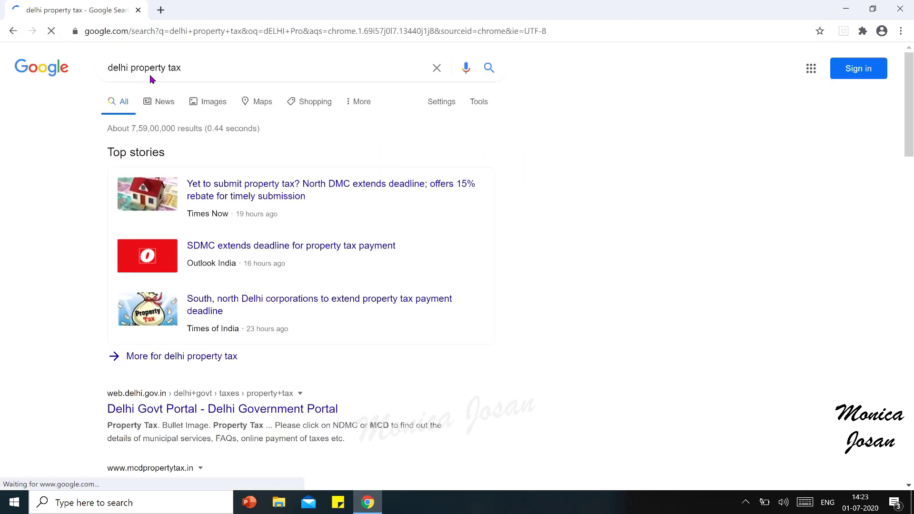
scroll(538, 323, "down", 5)
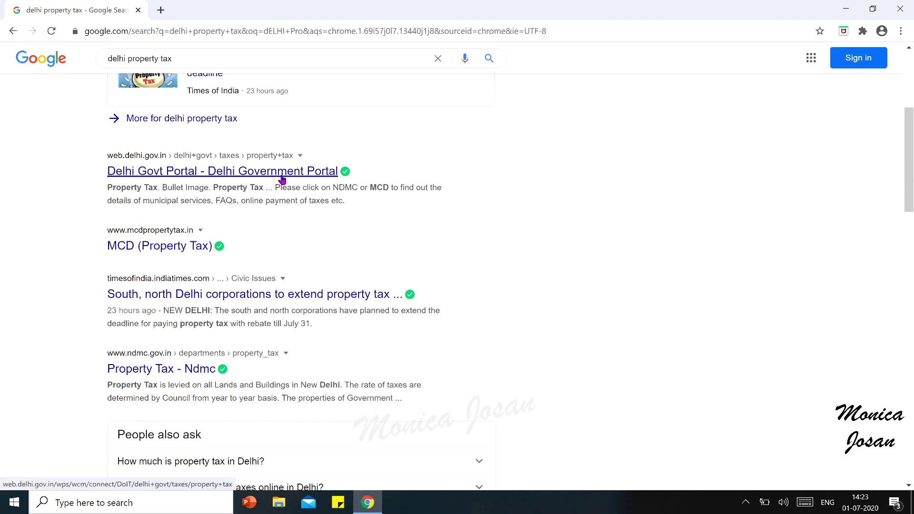
left_click(282, 180)
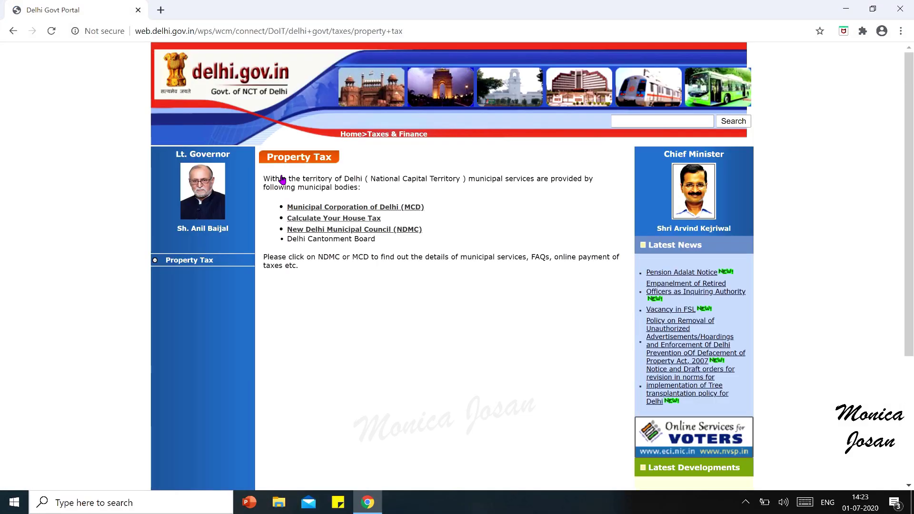
left_click(335, 212)
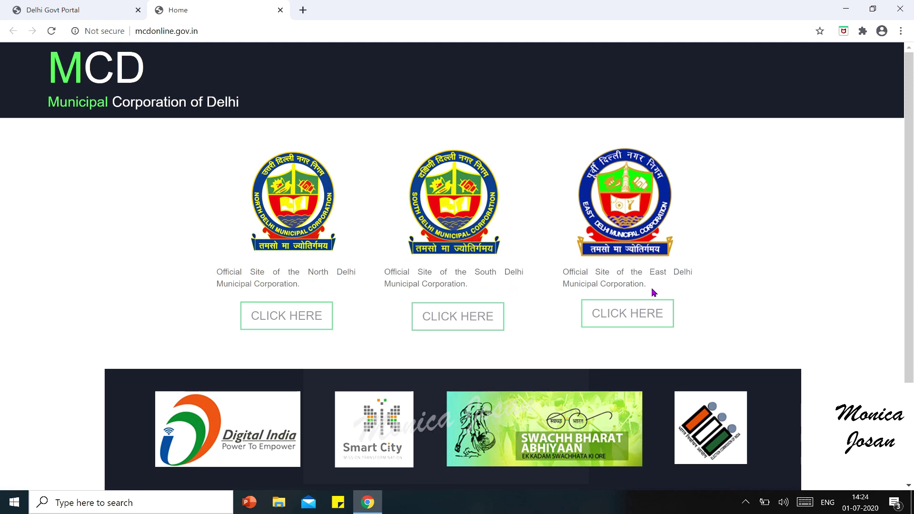
- Go to the South Delhi Municipal Corporation site and open its property tax filing link for 2020-21 onwards
left_click(455, 322)
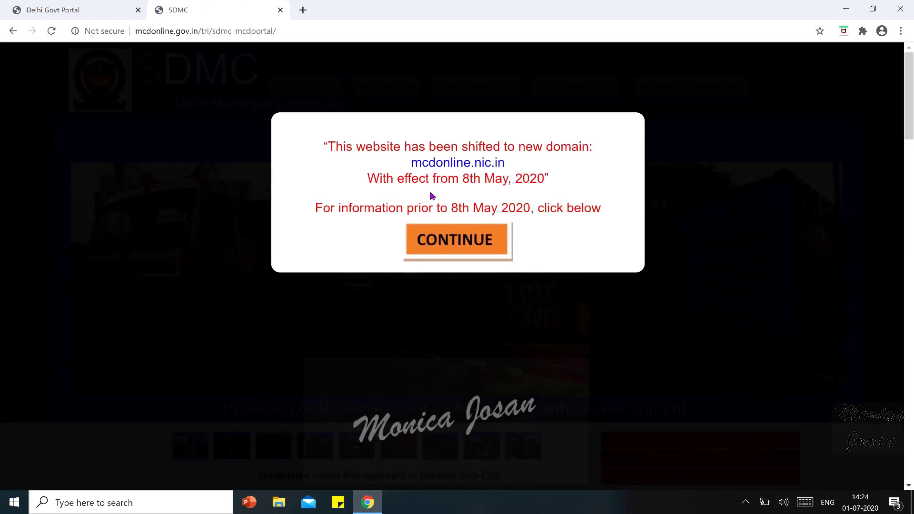
left_click(452, 244)
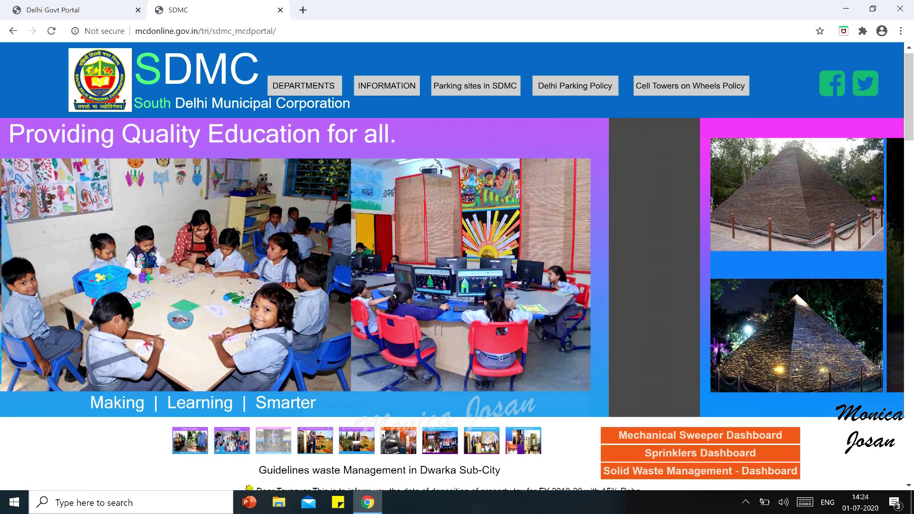
scroll(873, 198, "down", 3)
scroll(873, 198, "down", 6)
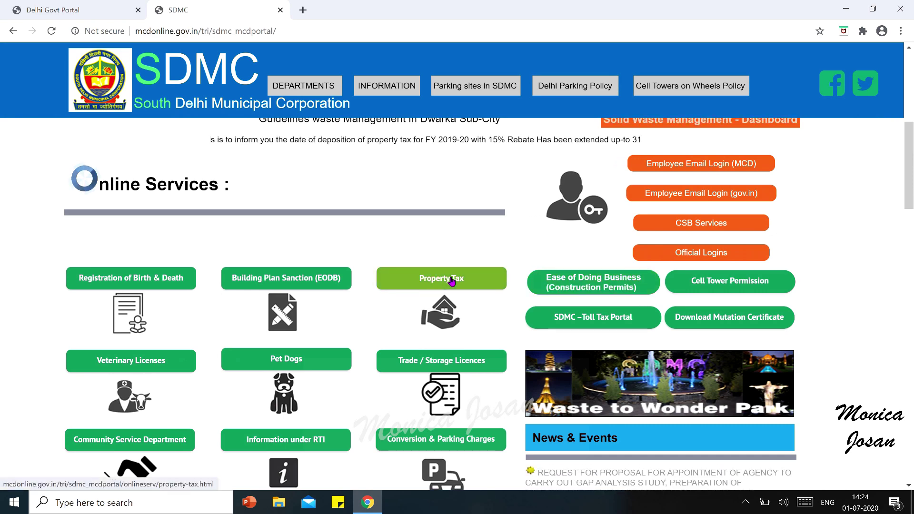
left_click(451, 282)
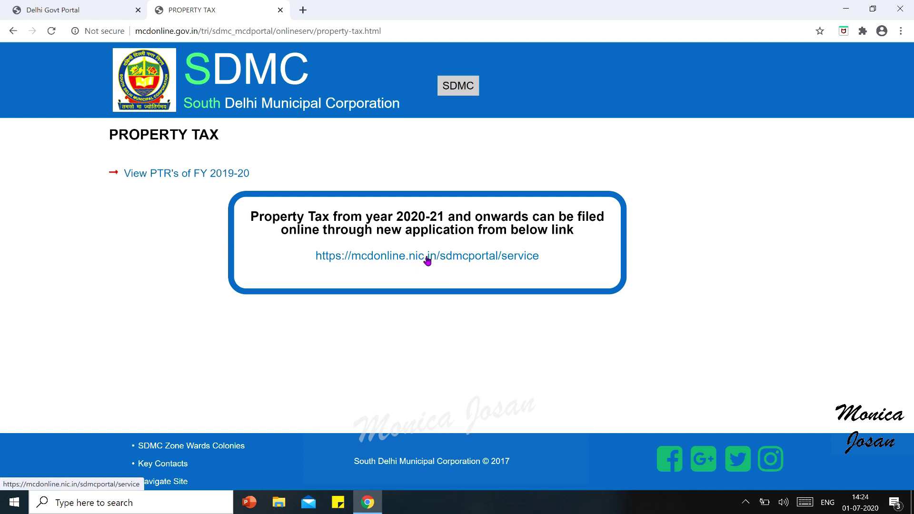
left_click(428, 259)
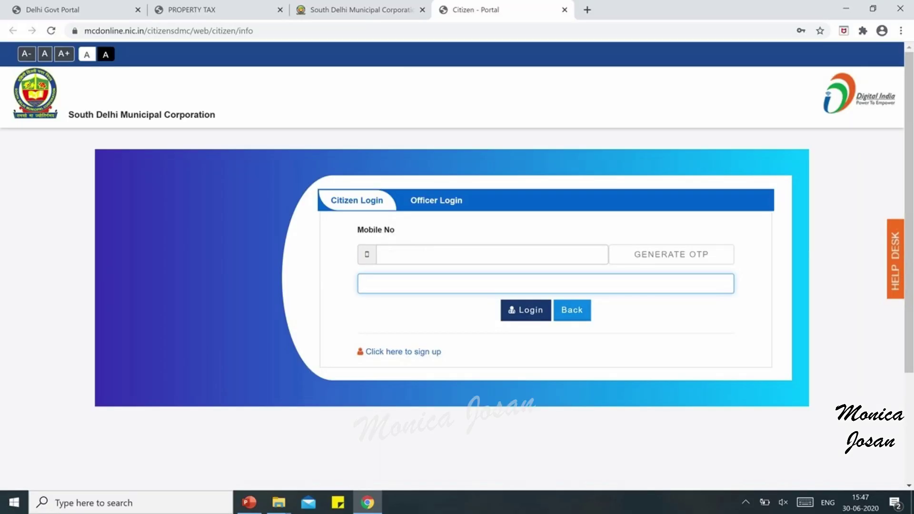
- Open the citizen sign-up form and review its mandatory fields, mobile OTP verification and submission options
scroll(607, 327, "down", 1)
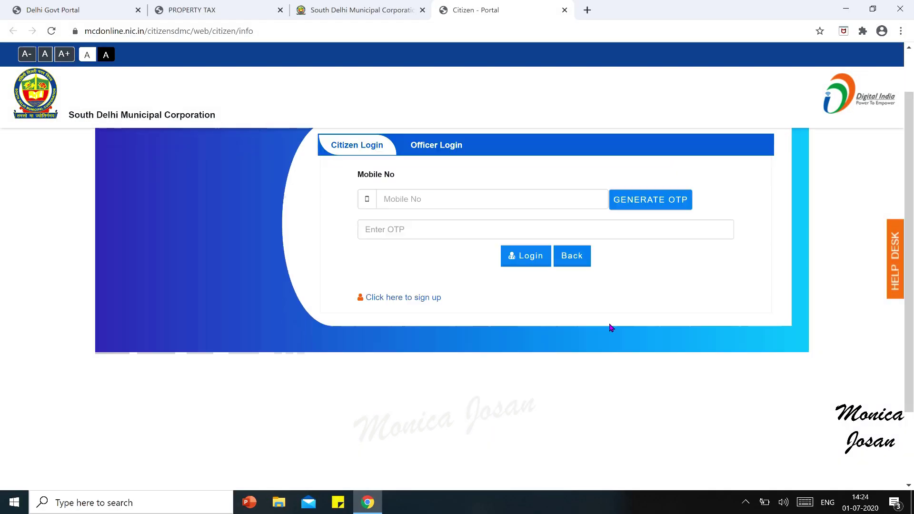
left_click(396, 295)
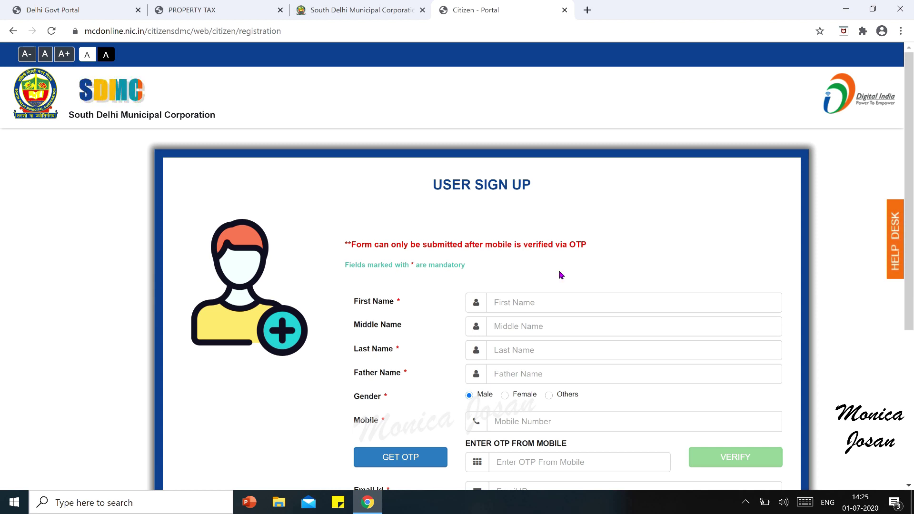
scroll(830, 374, "down", 5)
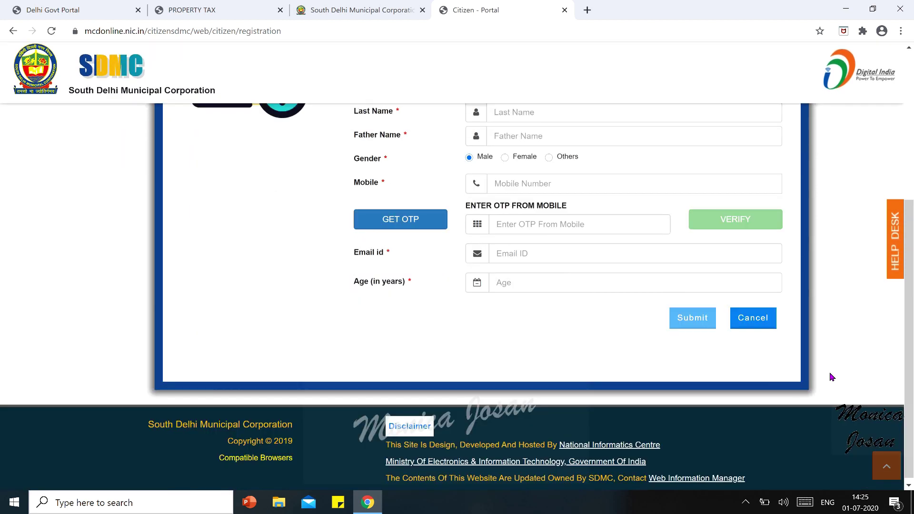
scroll(830, 376, "up", 4)
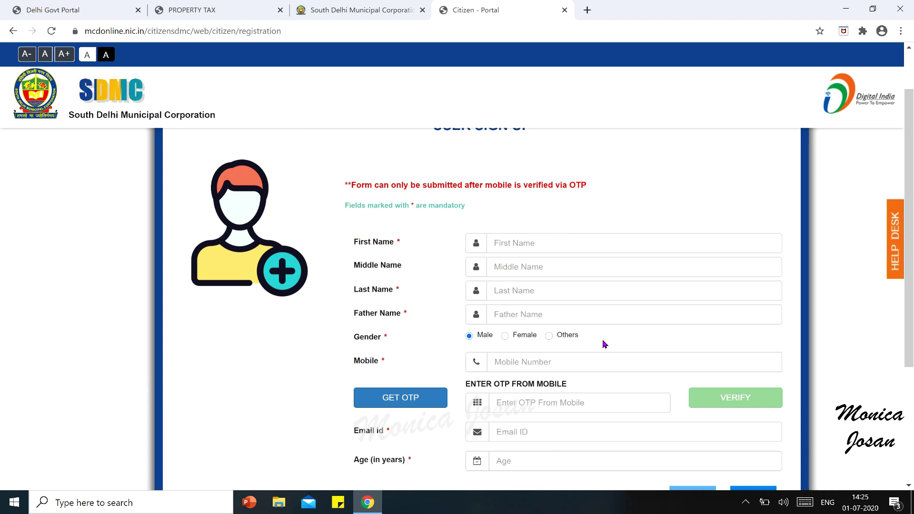
scroll(605, 343, "up", 1)
scroll(559, 271, "down", 2)
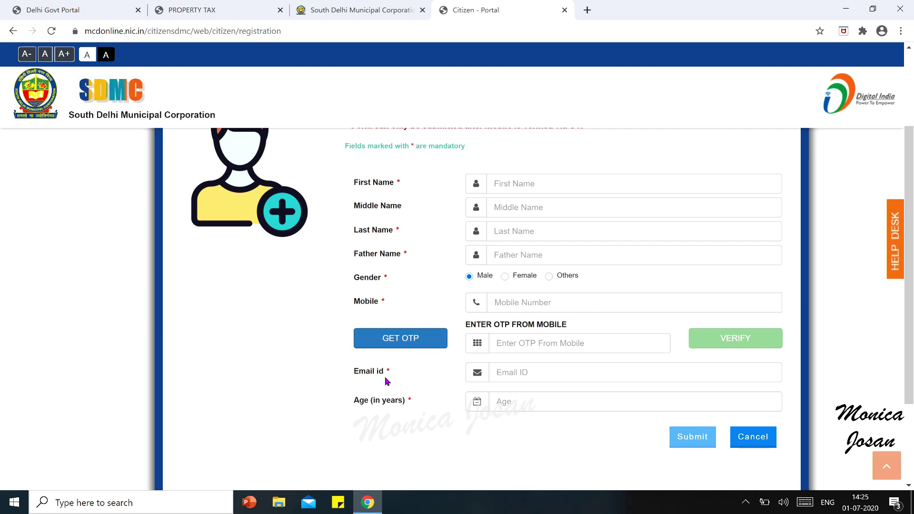
scroll(629, 413, "down", 2)
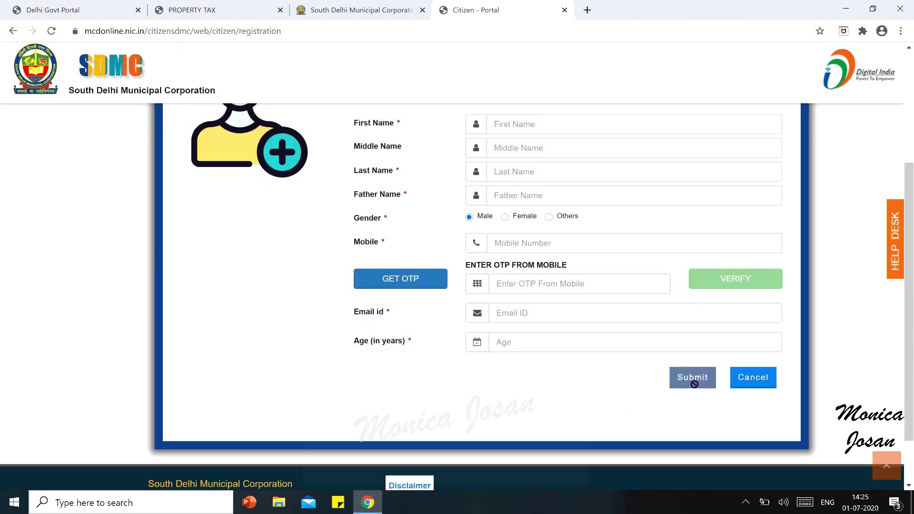
scroll(830, 376, "up", 3)
scroll(831, 376, "down", 2)
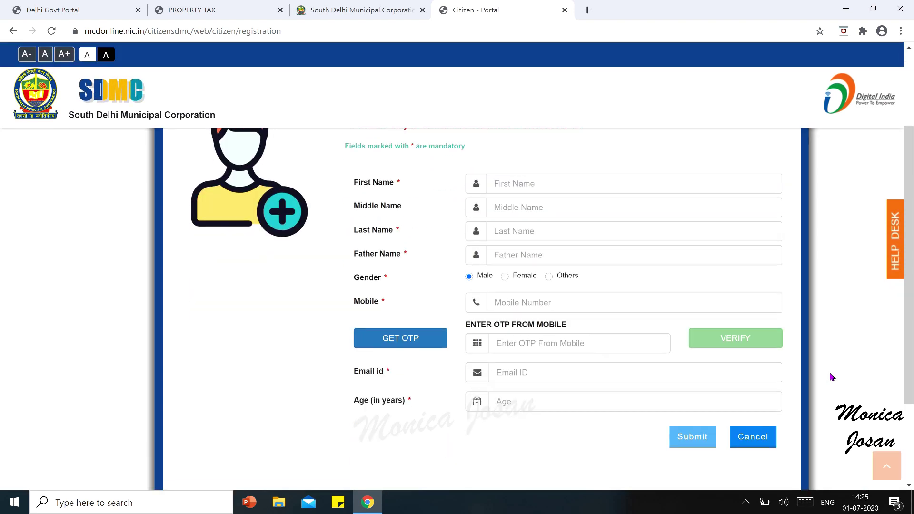
scroll(830, 376, "down", 3)
scroll(830, 374, "up", 4)
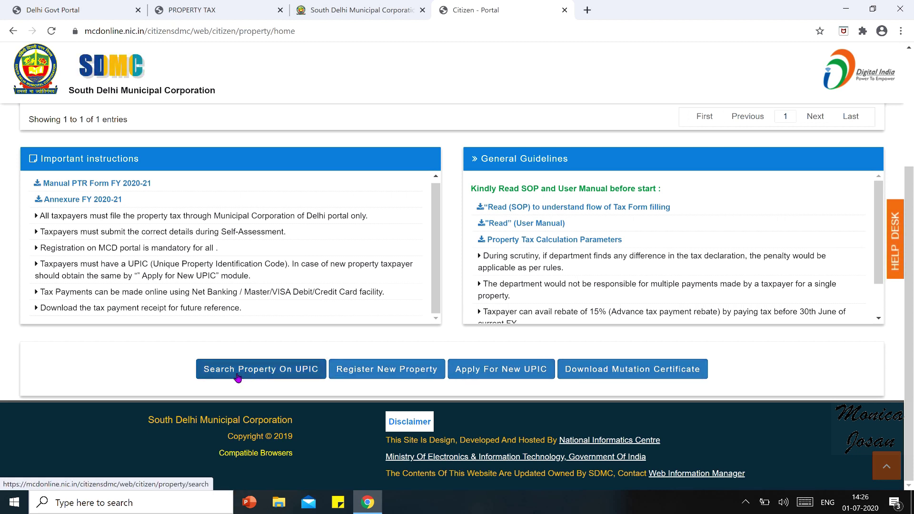
- Open the property search on UPIC and select its UPIC / Property ID field
left_click_drag(153, 263, 289, 264)
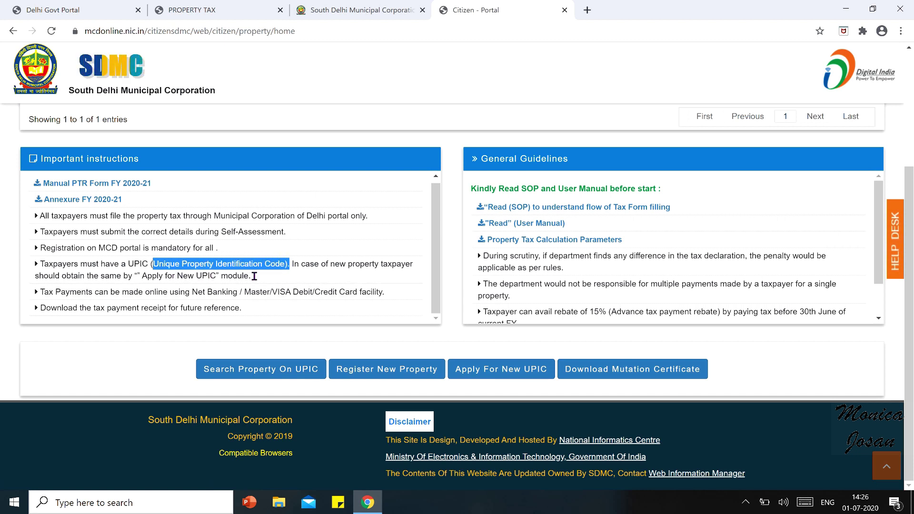
left_click(261, 378)
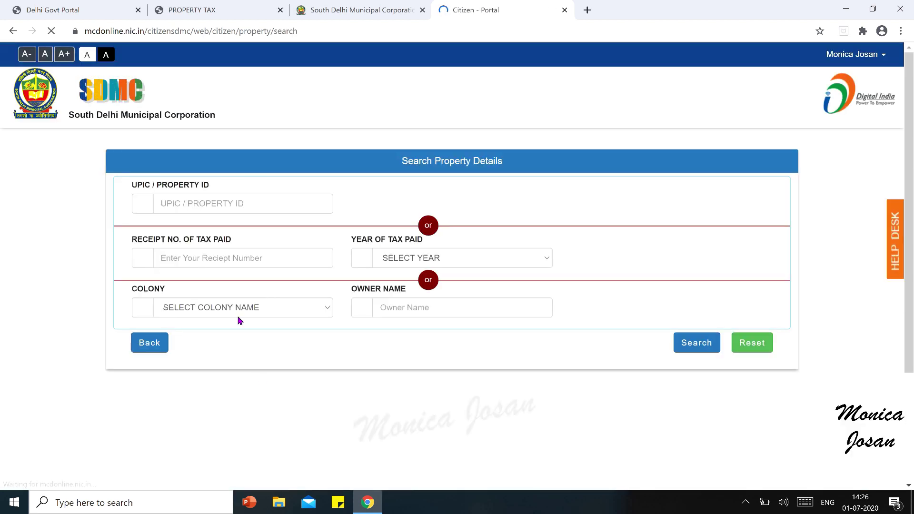
left_click(172, 204)
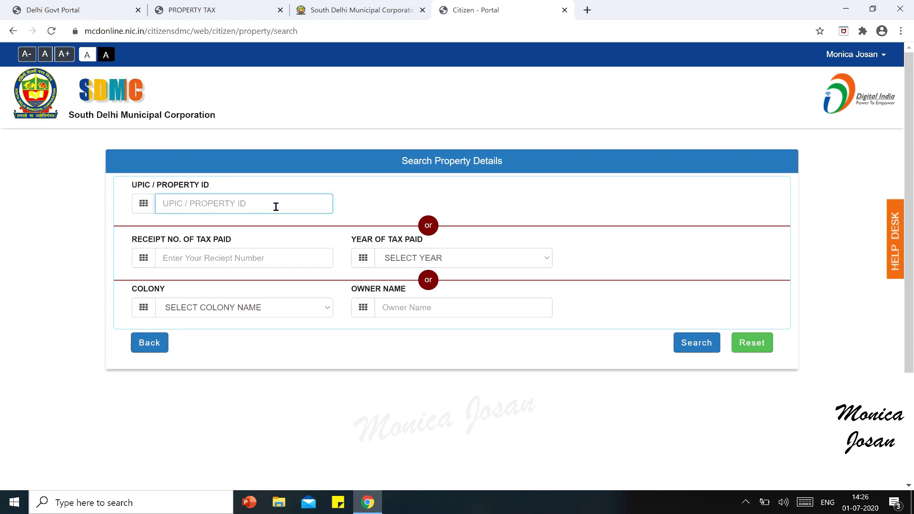
- Examine the property search criteria: UPIC / Property ID, tax receipt number with year paid, or colony with owner name
left_click_drag(143, 184, 223, 187)
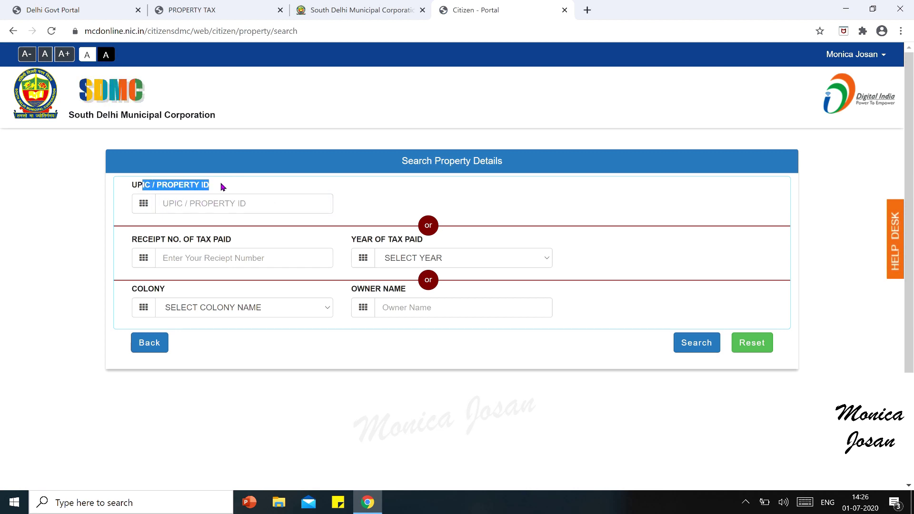
left_click(157, 239)
left_click_drag(155, 241, 245, 239)
left_click(357, 243)
left_click_drag(356, 243, 428, 242)
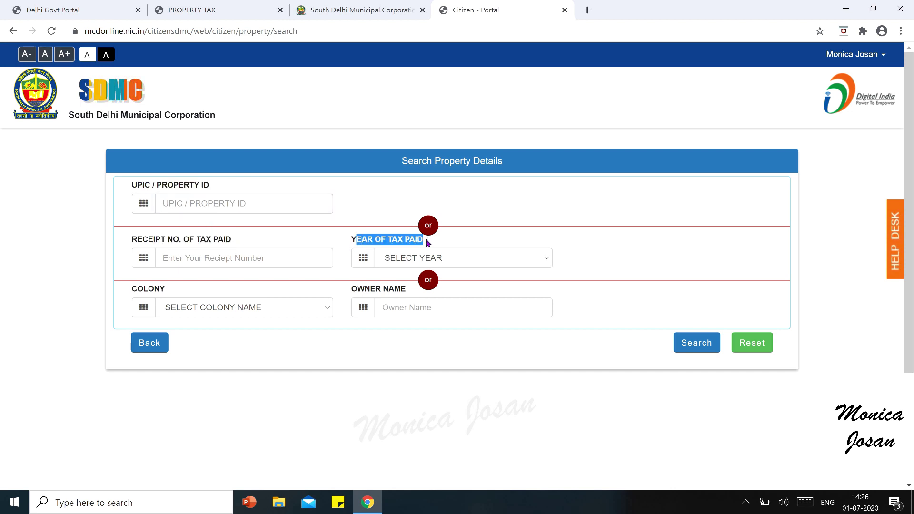
left_click(428, 243)
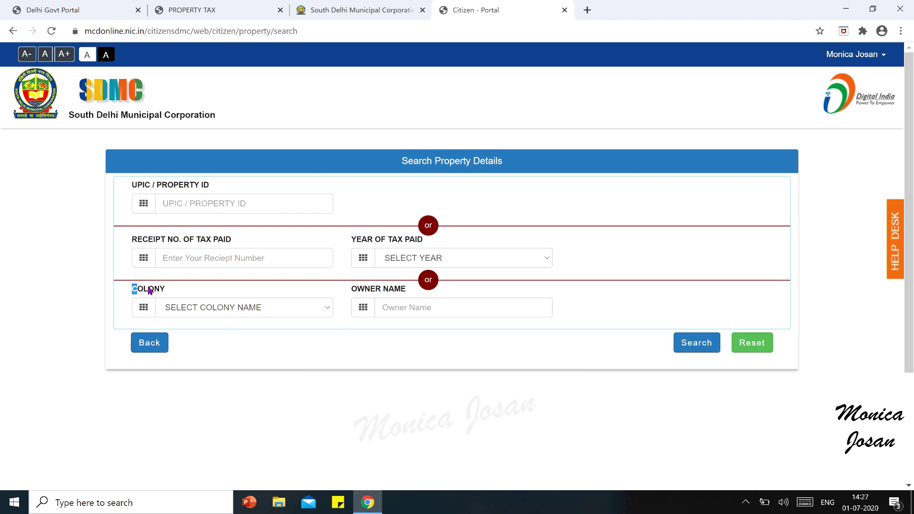
left_click_drag(133, 288, 172, 291)
left_click_drag(359, 286, 415, 290)
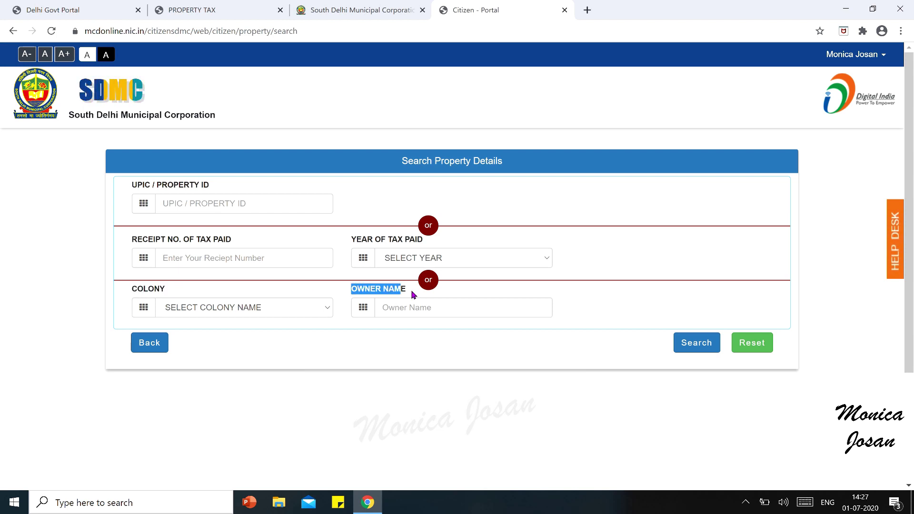
left_click(226, 200)
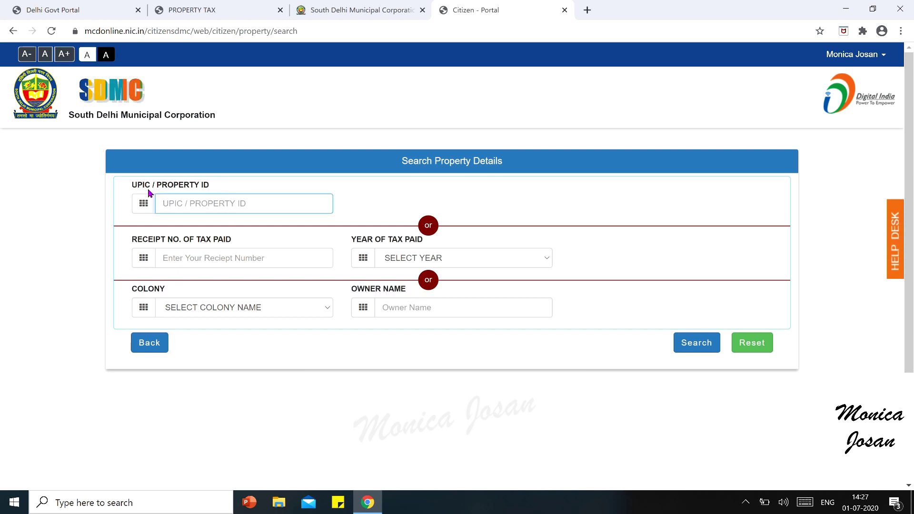
left_click_drag(138, 187, 203, 189)
left_click(224, 206)
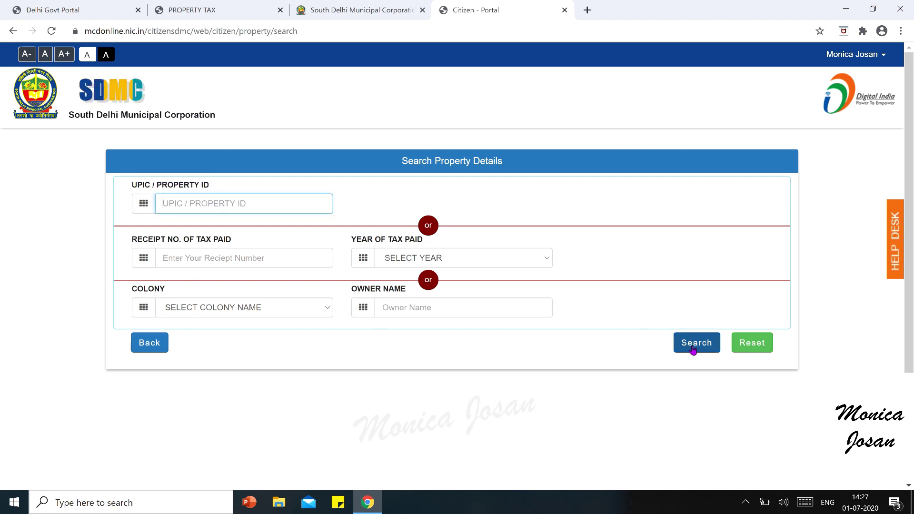
left_click(695, 342)
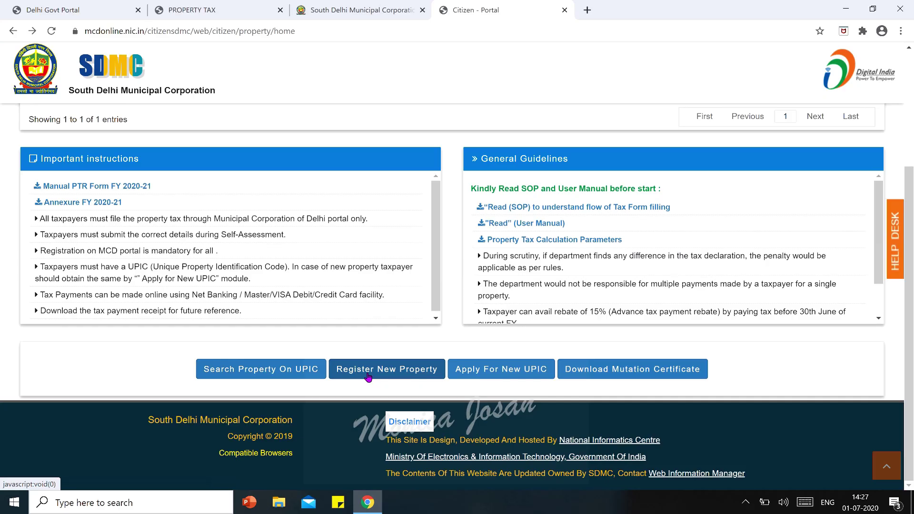
- Start registering a new property without a UPIC by opening the Apply For New UPIC form
left_click(368, 376)
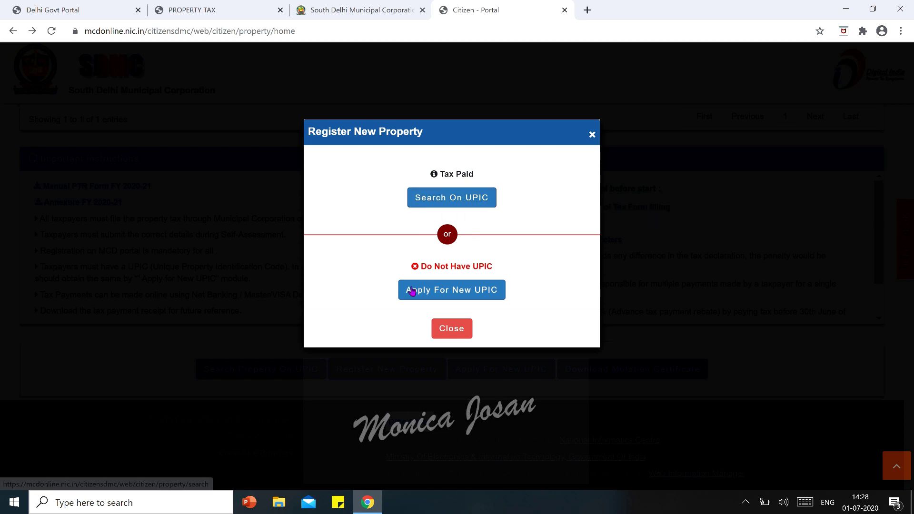
left_click(480, 297)
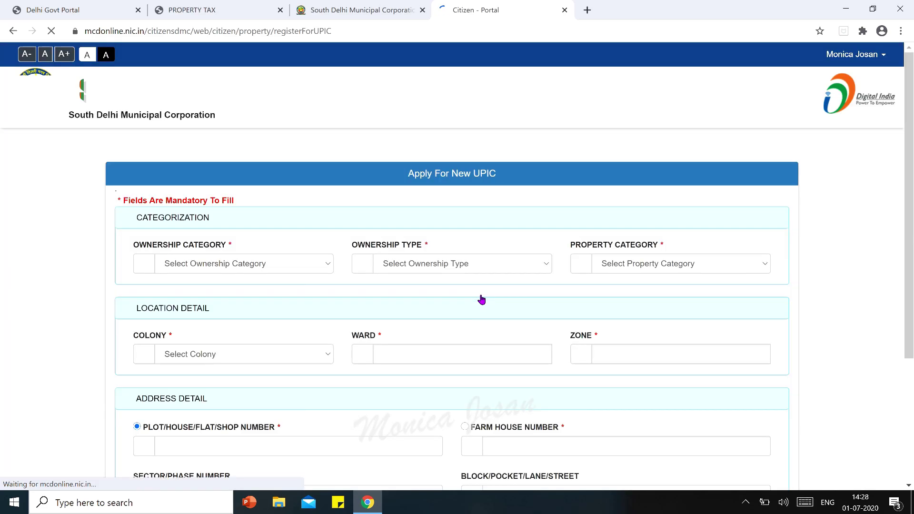
scroll(634, 251, "down", 2)
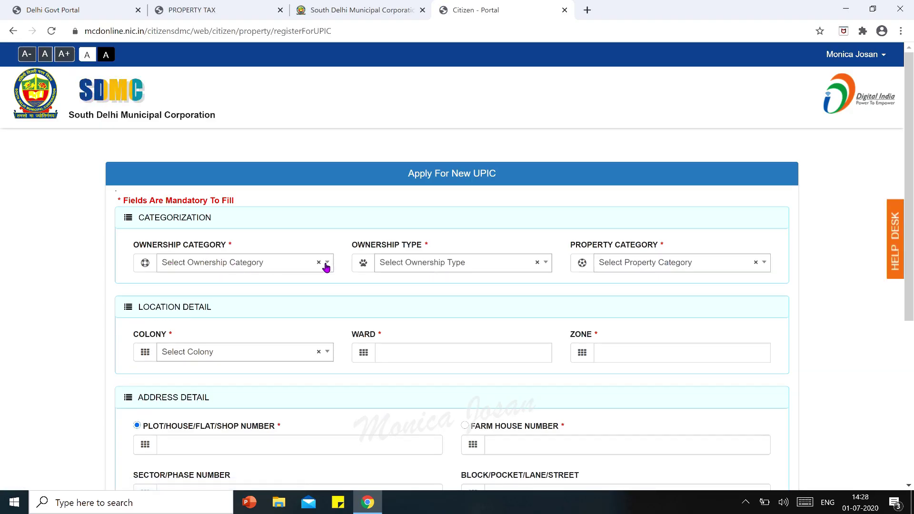
- Examine the ownership category, ownership type and property category choices in the categorization section of the new UPIC application
left_click(326, 267)
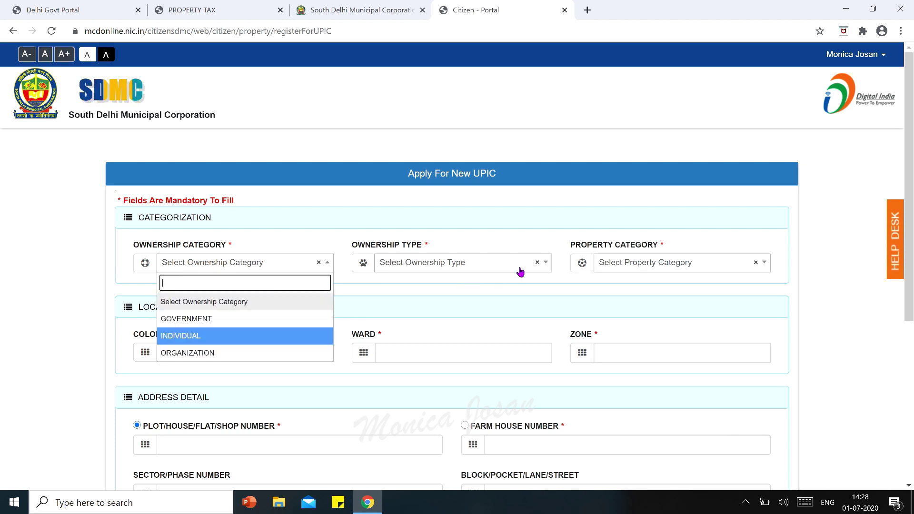
left_click(543, 263)
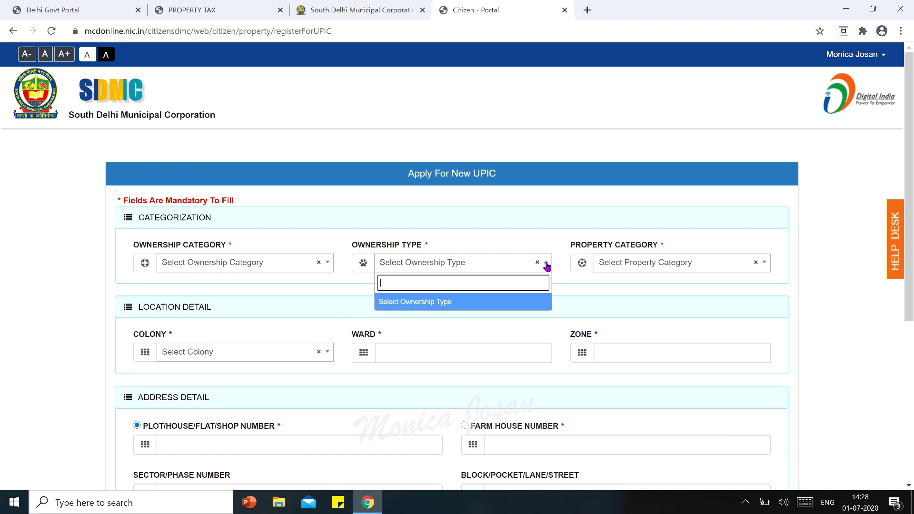
left_click(764, 264)
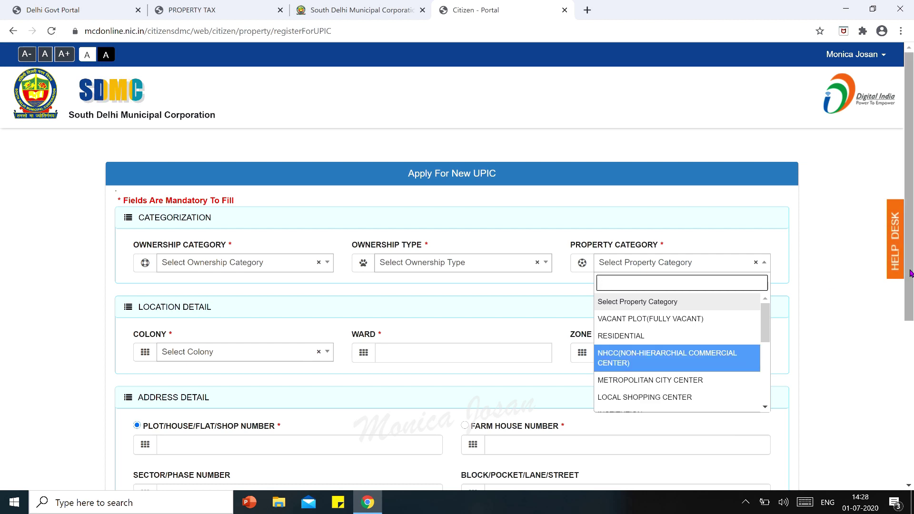
left_click_drag(909, 272, 909, 341)
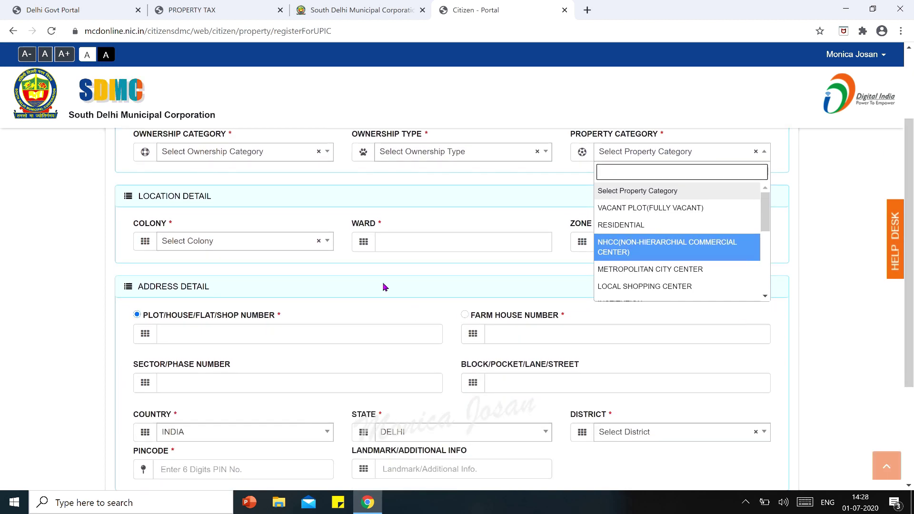
- Review the colony choices, the ward and zone fields, and the address details of the new UPIC application
left_click(326, 244)
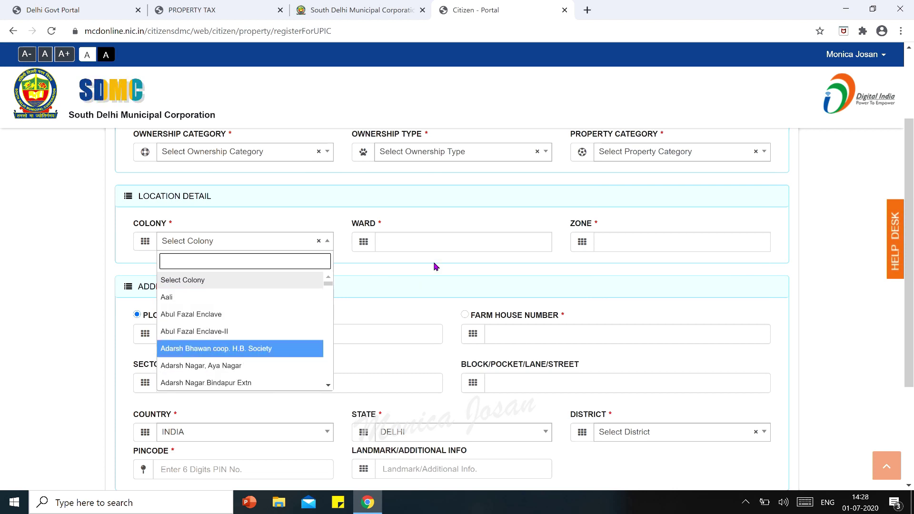
left_click(435, 242)
left_click(636, 247)
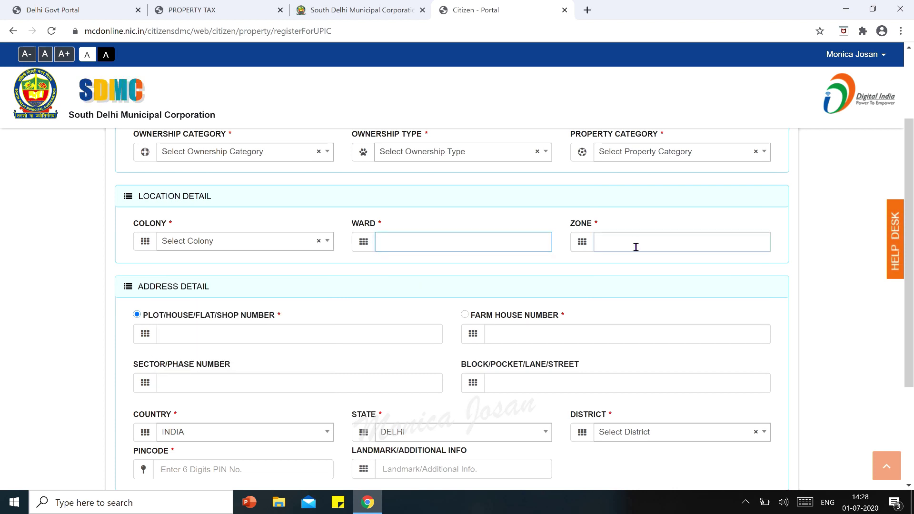
left_click_drag(910, 292, 910, 380)
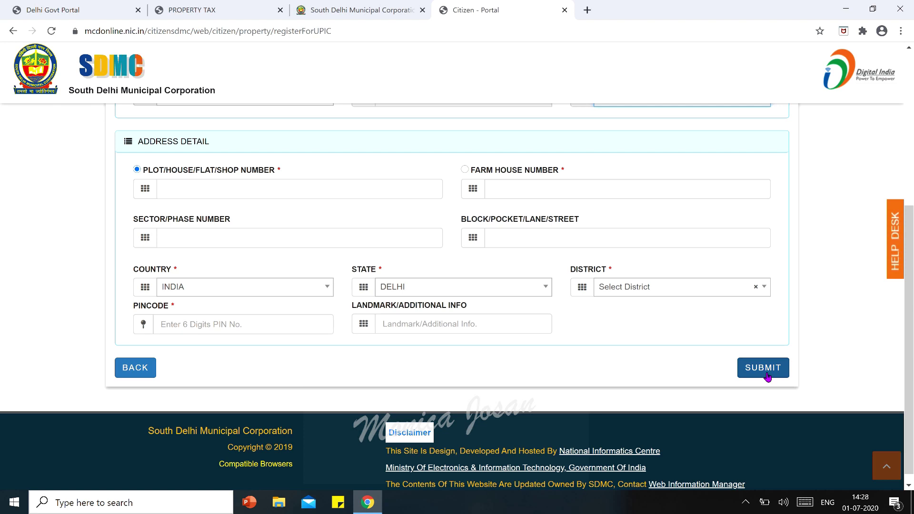
- Return to the property home page, reopen the Apply For New UPIC form and review its sections through to submission
key("alt+Left")
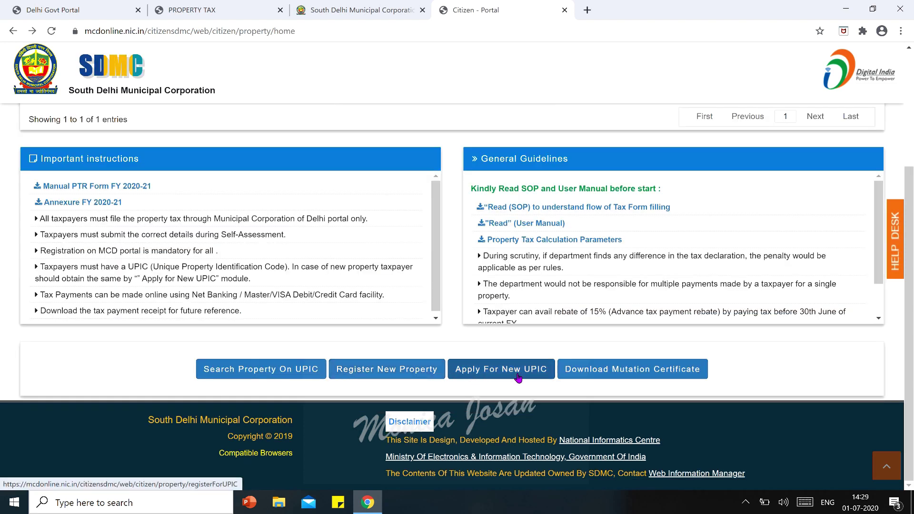
left_click(486, 377)
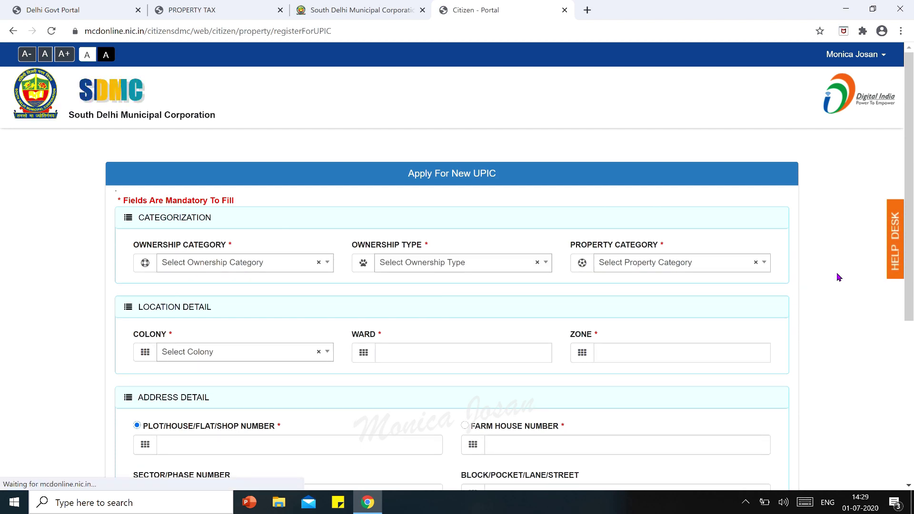
scroll(826, 284, "down", 5)
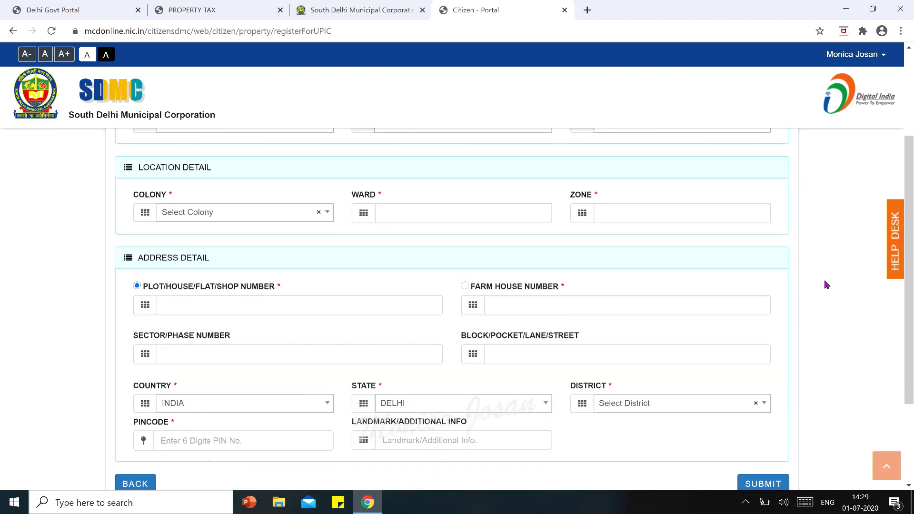
scroll(826, 285, "up", 5)
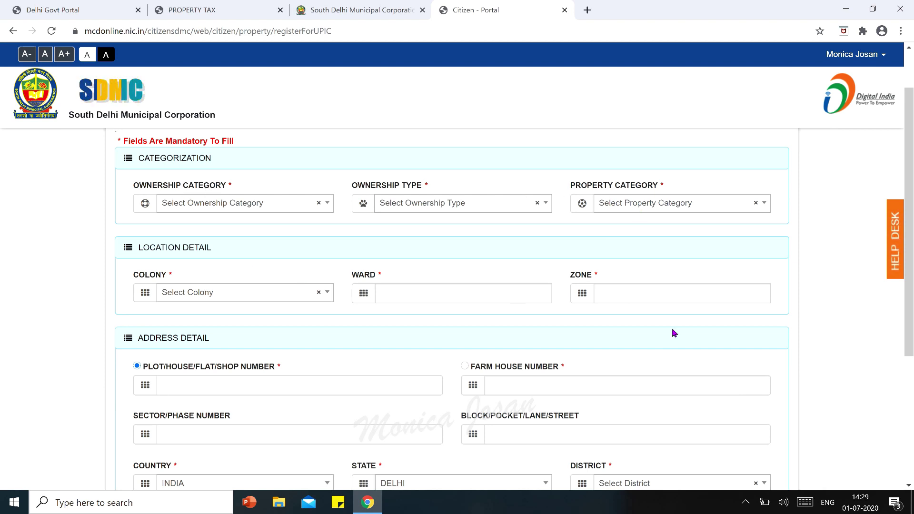
scroll(672, 330, "down", 4)
left_click(757, 390)
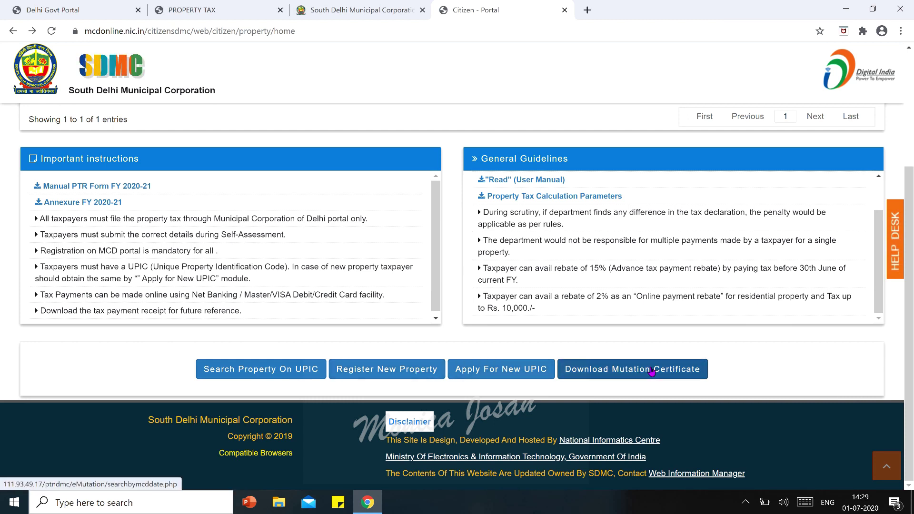
- Check the search fields of the mutation certificate download page, close it, and reopen the property search on UPIC
left_click(651, 370)
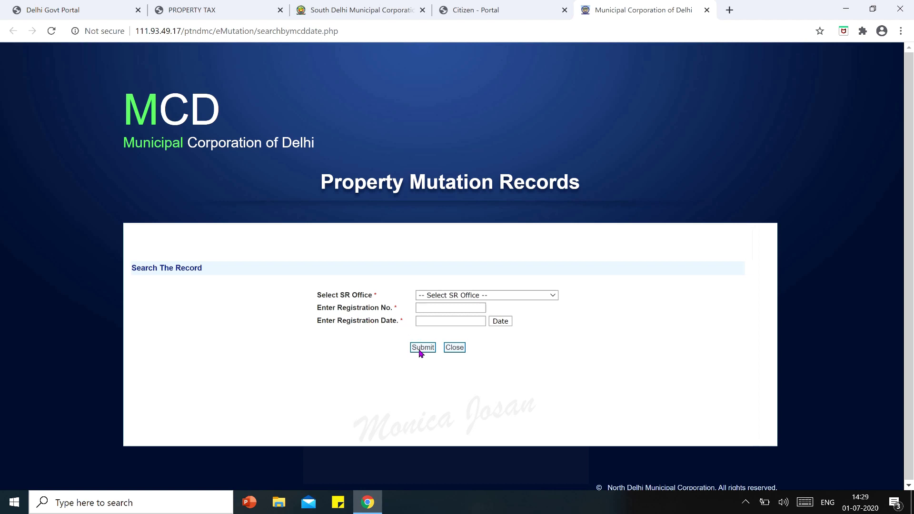
left_click(454, 347)
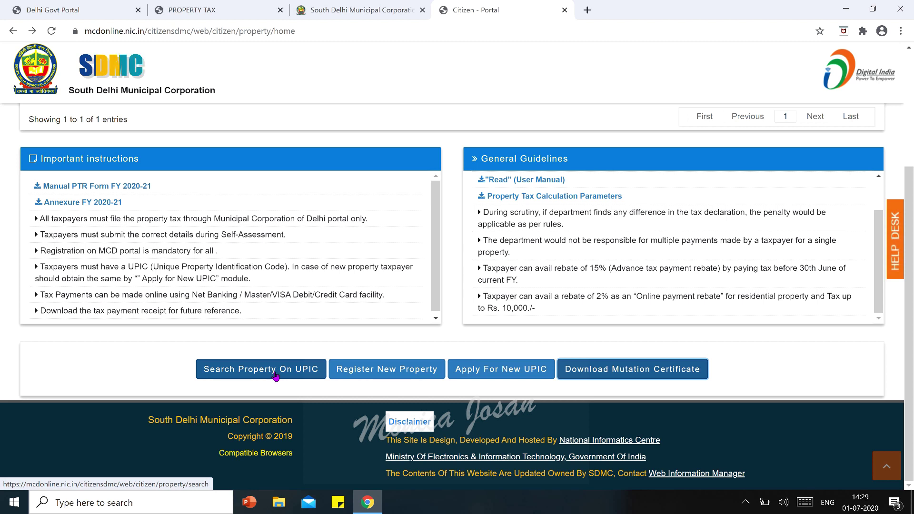
left_click(298, 376)
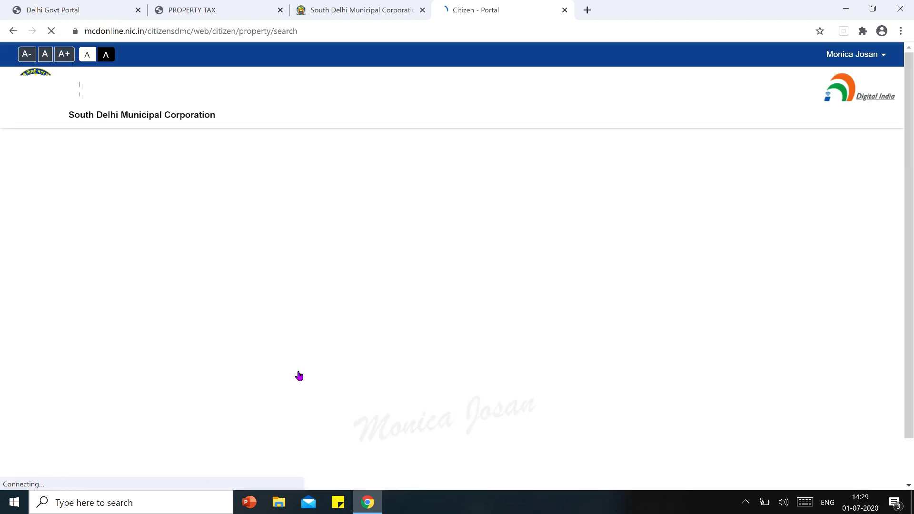
left_click(221, 203)
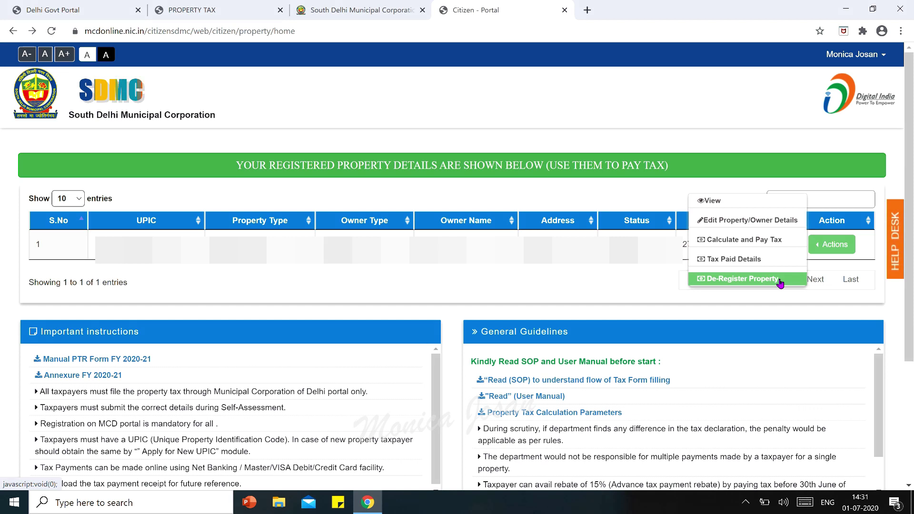
- Open the registered property for editing its property and owner details, and review the ownership category, ownership type and property category choices
left_click(715, 222)
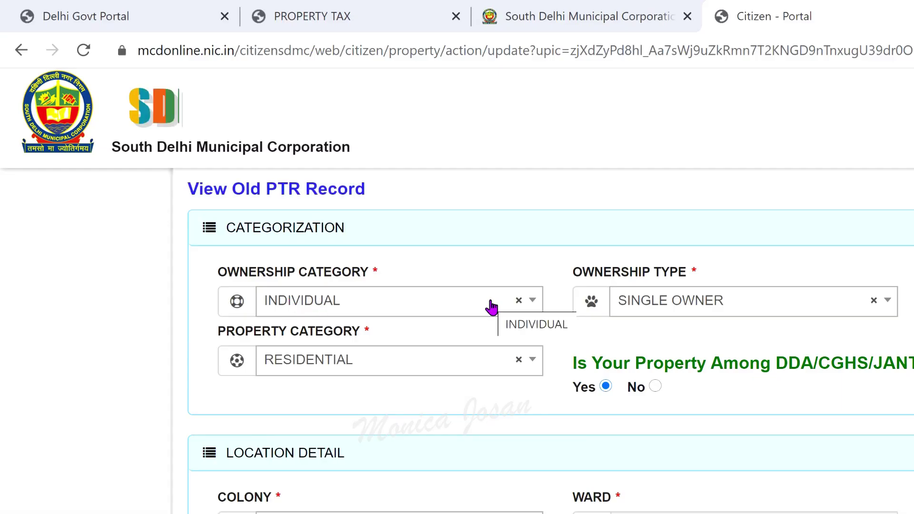
left_click(532, 303)
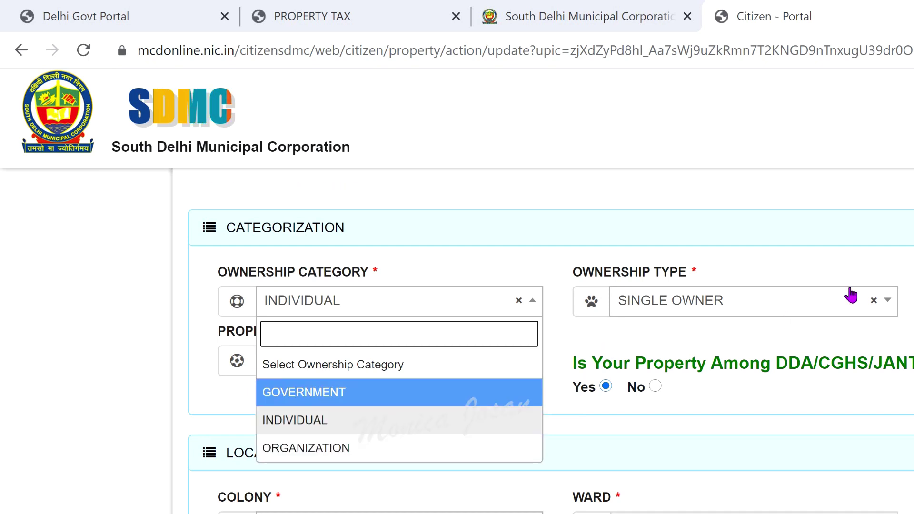
left_click(888, 301)
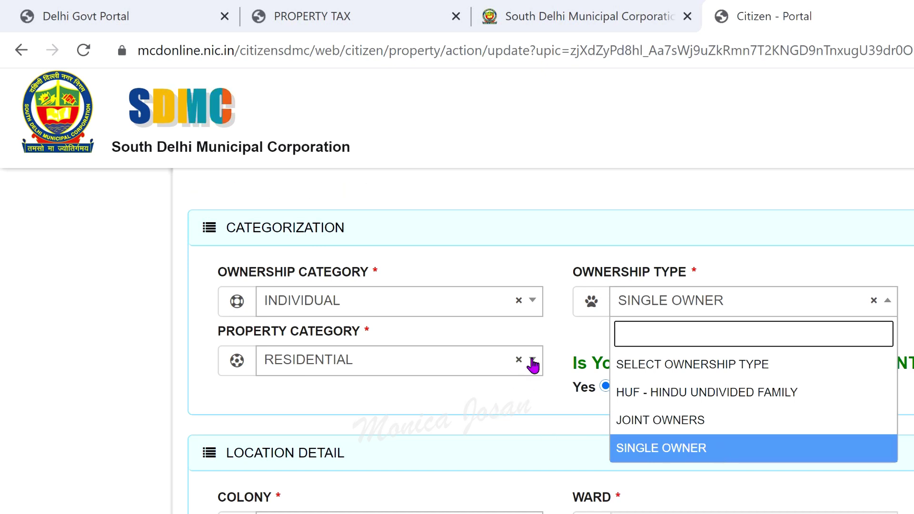
left_click(530, 364)
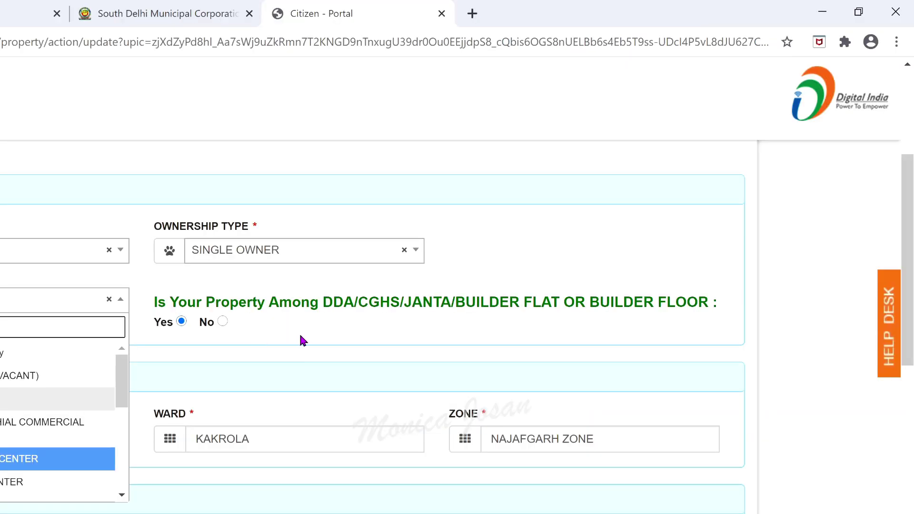
left_click(301, 340)
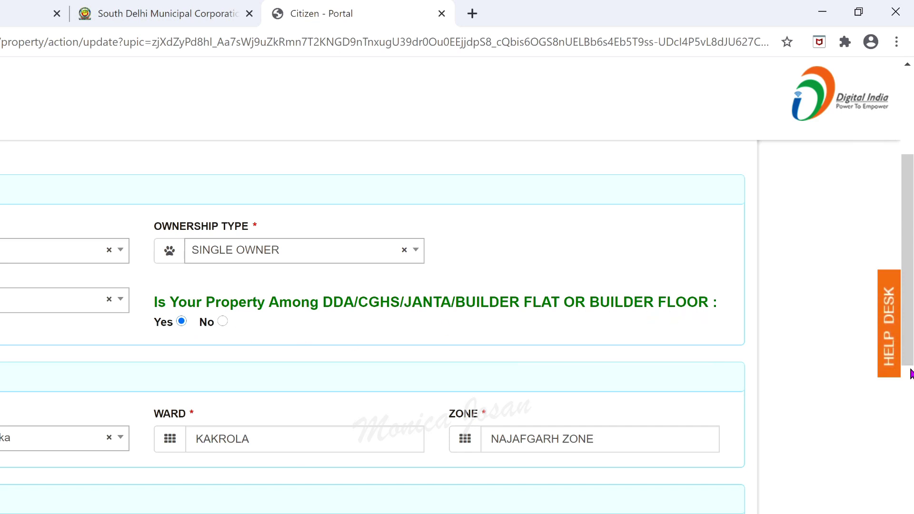
- In the constructed floor's tax factors, examine the floor, section description, property category and property type options
scroll(910, 373, "down", 4)
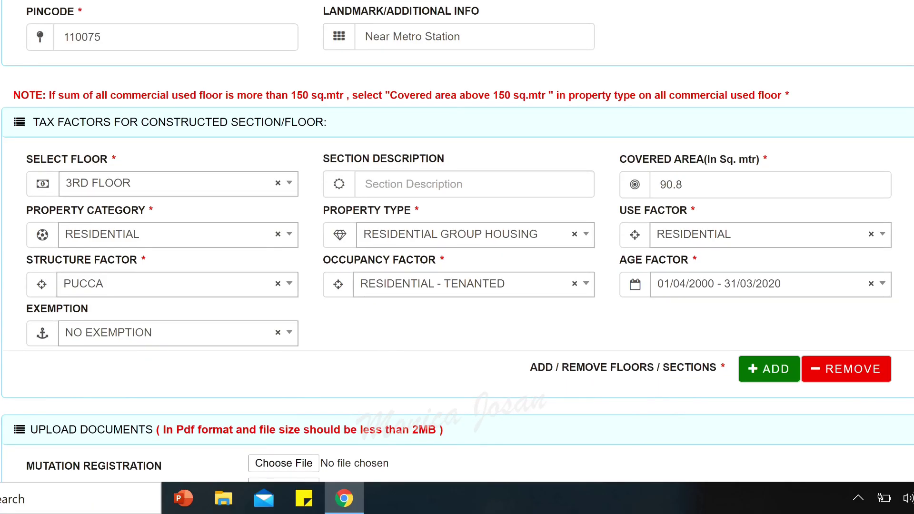
left_click(288, 184)
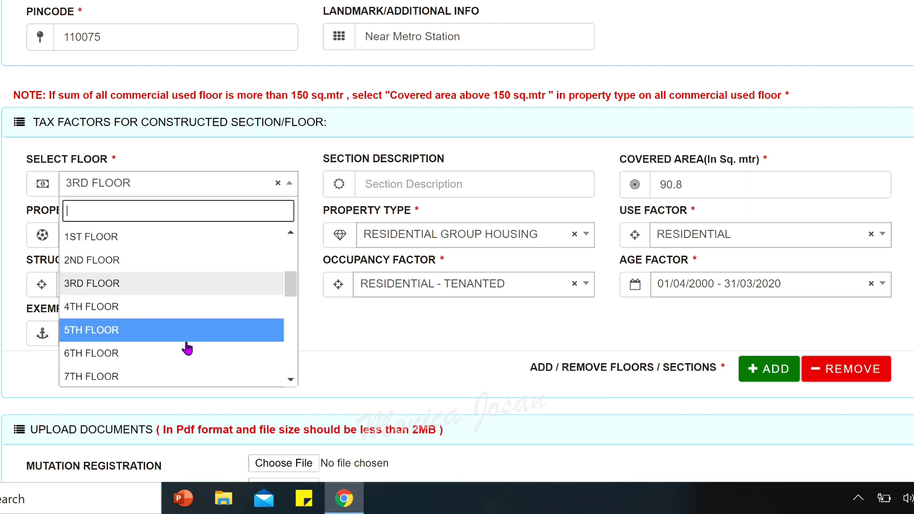
left_click(552, 192)
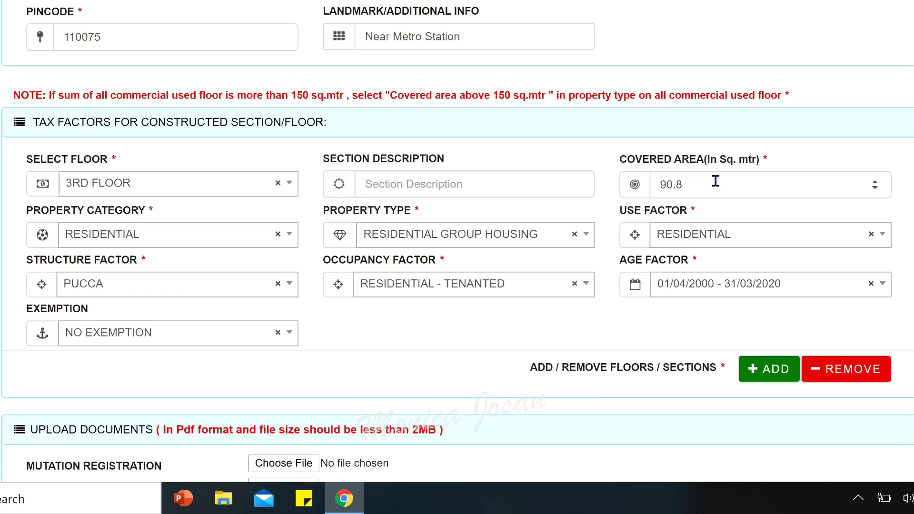
left_click(288, 237)
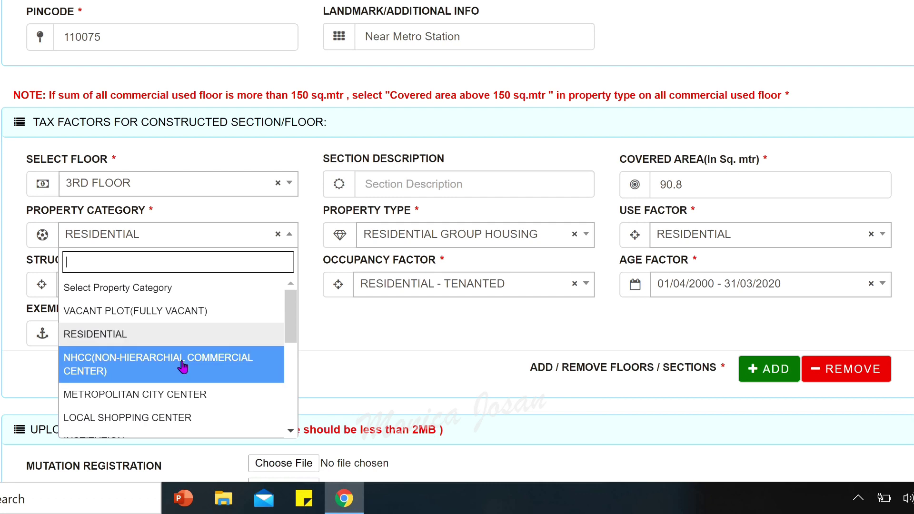
left_click(585, 236)
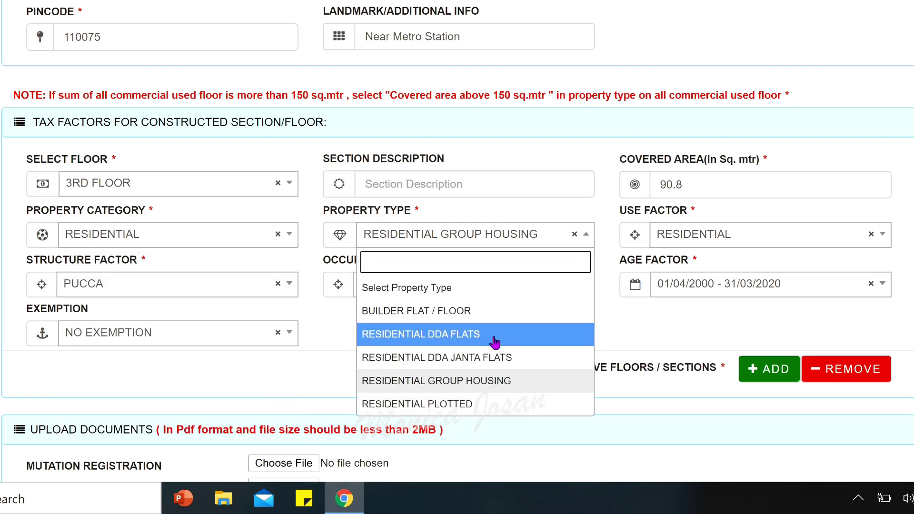
- Review the use factor options, keep RESIDENTIAL selected, and examine the structure factor choices for the floor
left_click(883, 235)
left_click(882, 234)
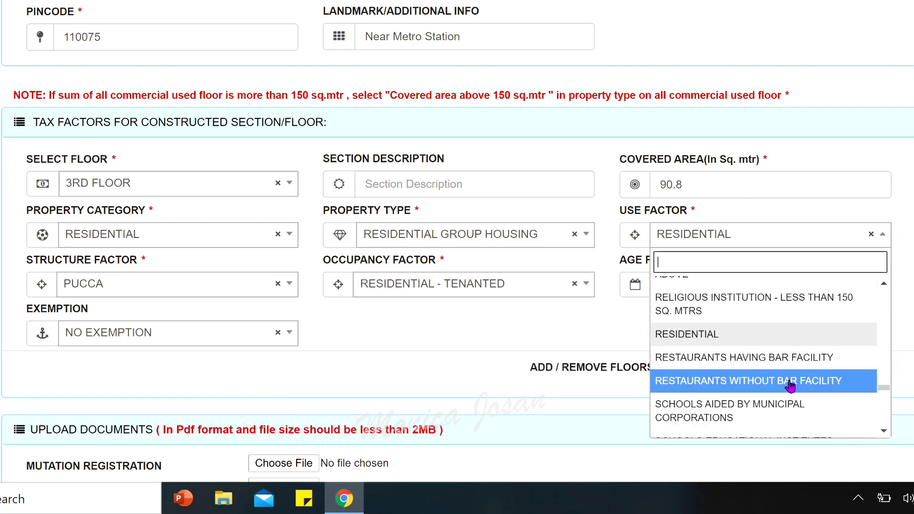
left_click(795, 334)
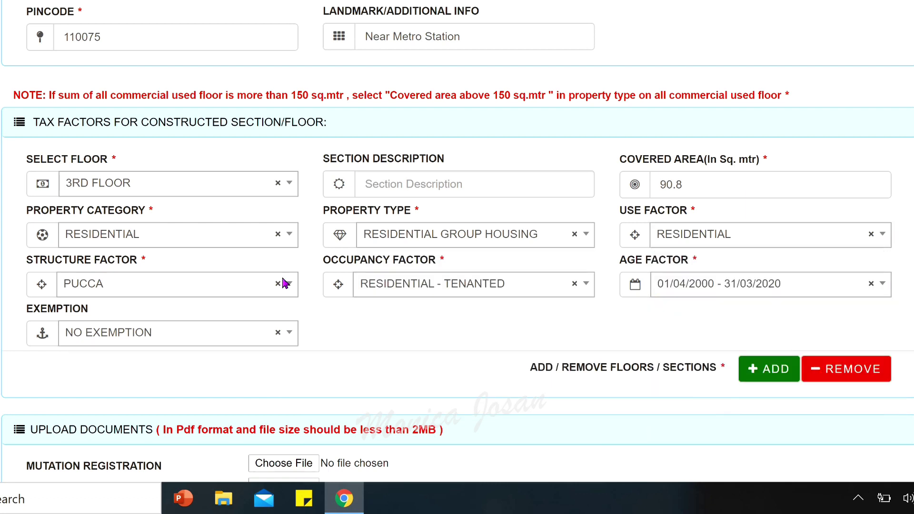
left_click(223, 291)
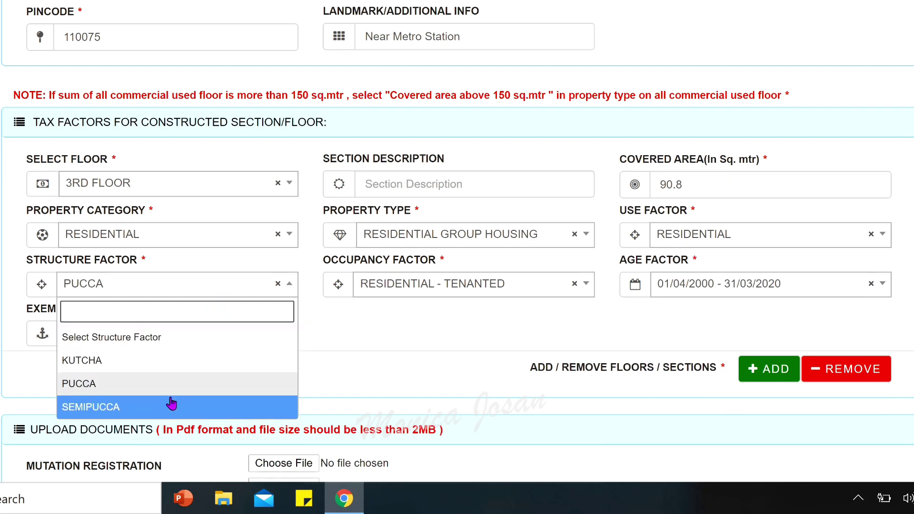
- Examine the occupancy factor, age factor and exemption options available for the constructed floor
left_click(587, 285)
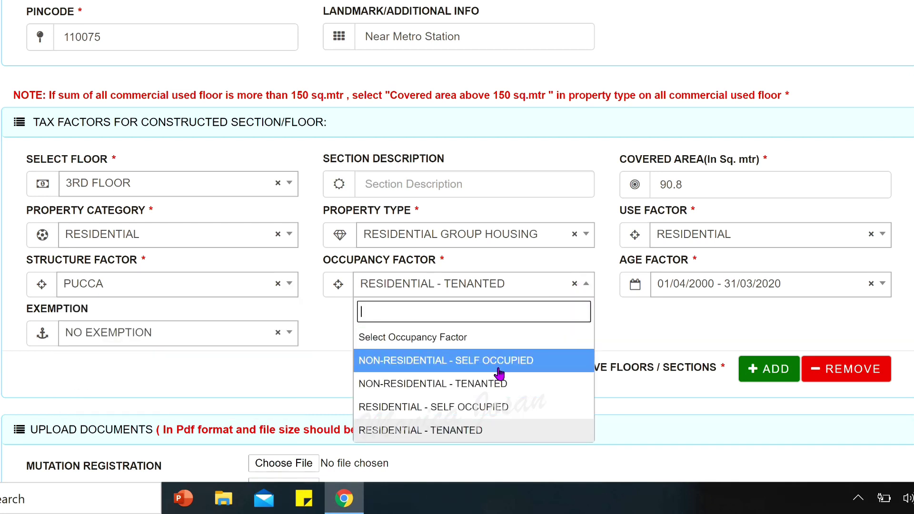
left_click(879, 295)
left_click(883, 283)
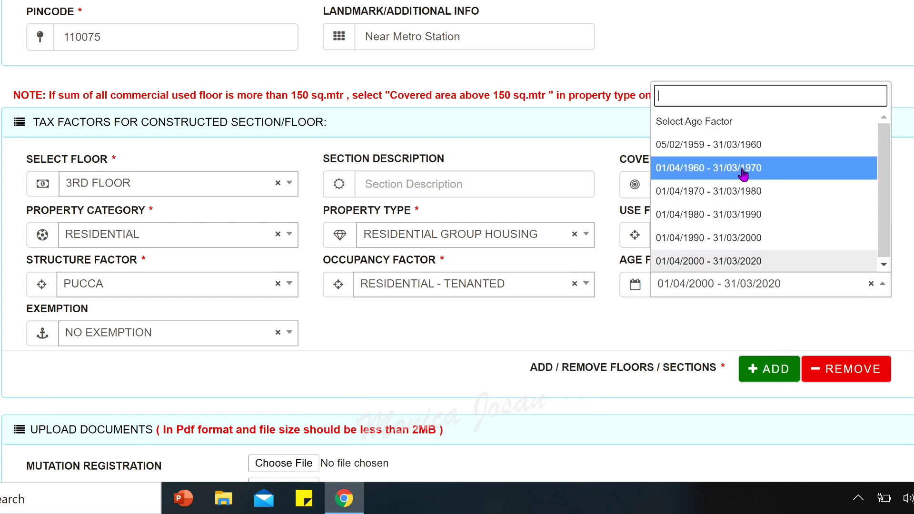
left_click(289, 332)
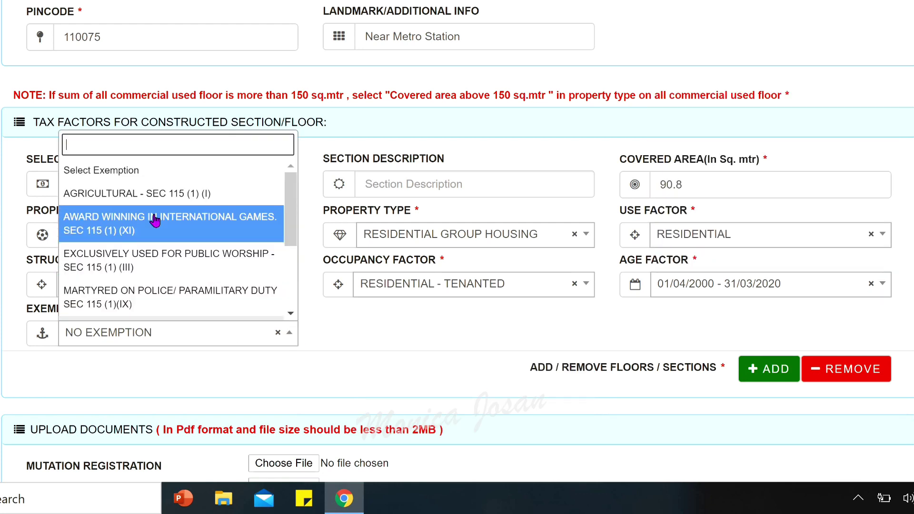
- Proceed from the property details to the owner details and review the individual owner's fields
scroll(194, 206, "down", 6)
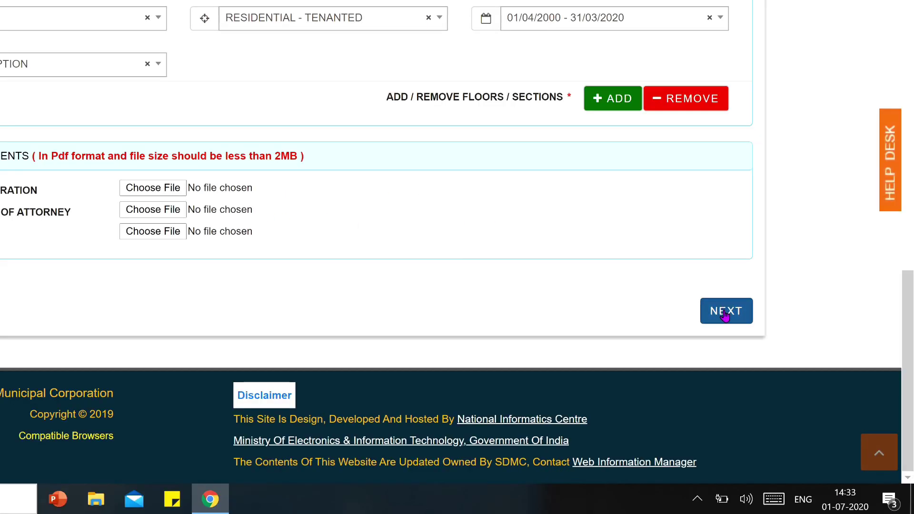
left_click(724, 312)
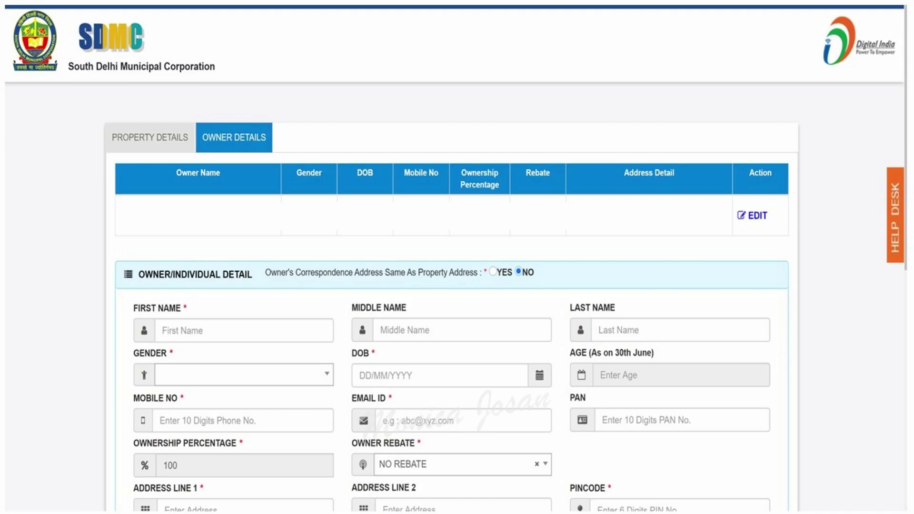
scroll(237, 173, "down", 3)
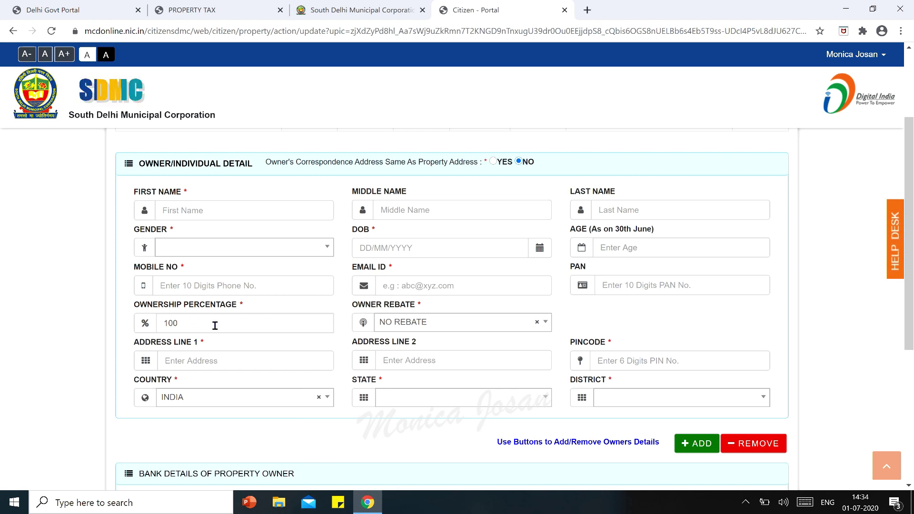
- Review the owner rebate and the owner's bank detail fields, and submit the property and owner details
double_click(546, 322)
left_click_drag(908, 336, 908, 451)
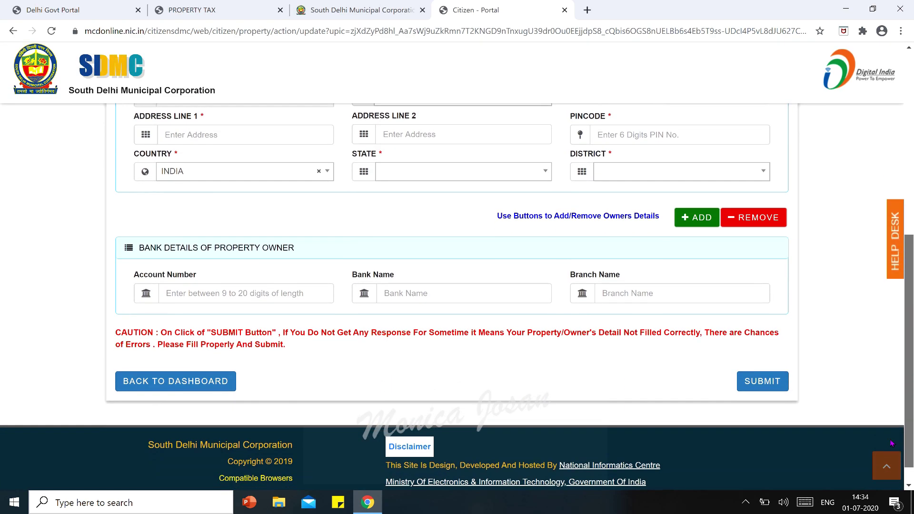
left_click(169, 293)
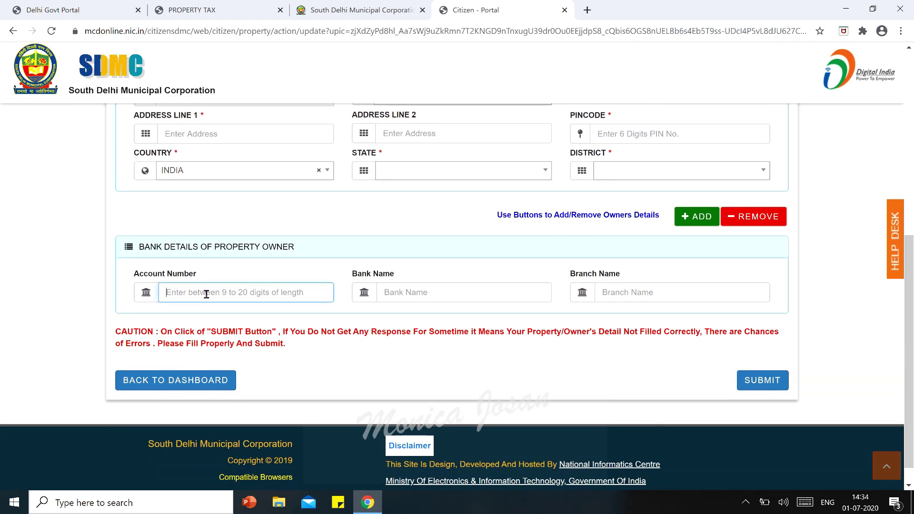
key("Tab")
key("Tab")
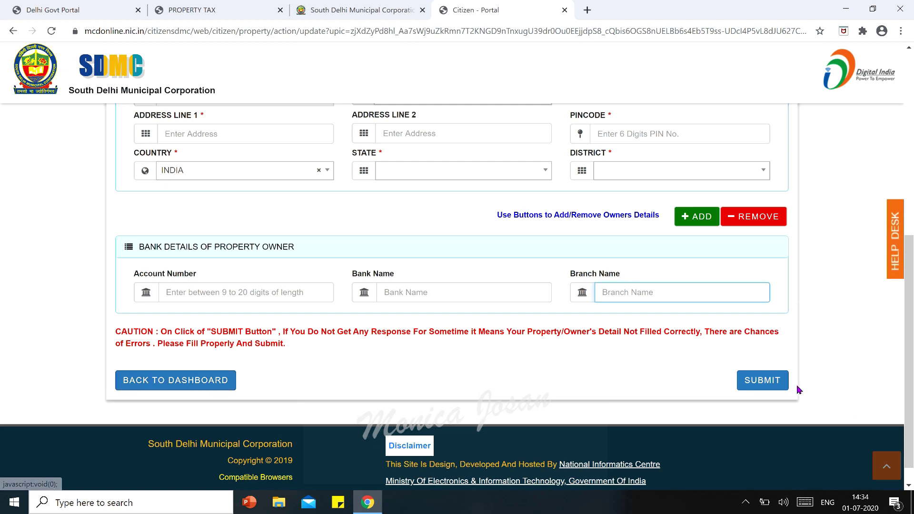
left_click(781, 388)
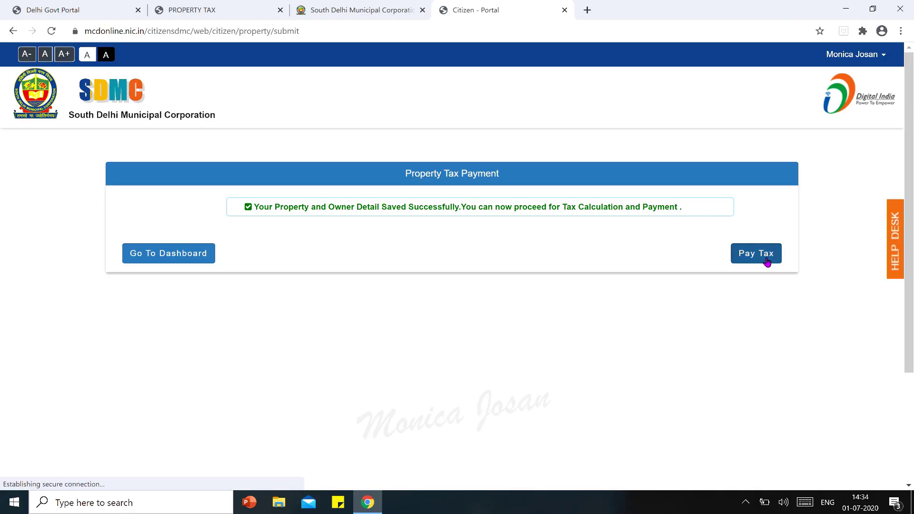
- Proceed to the property tax payment and submit financial year 2019-2020 for the tax calculation
left_click(765, 259)
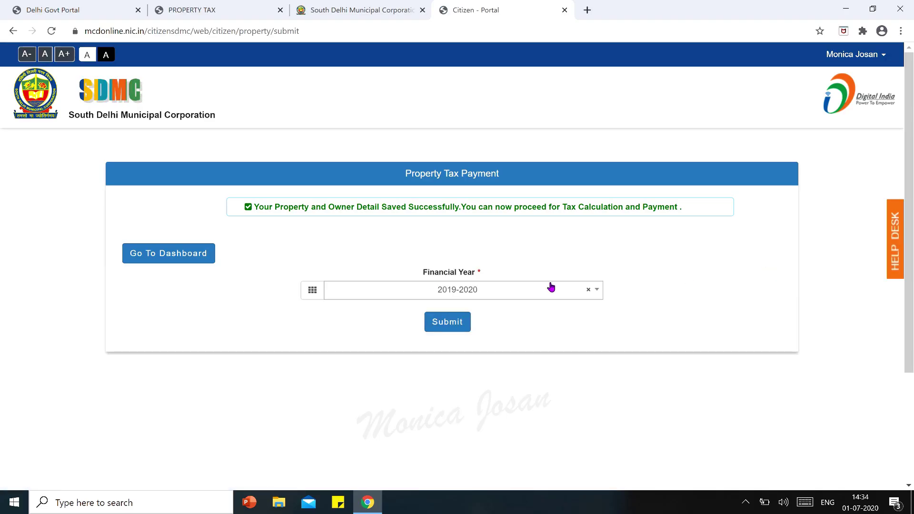
left_click(461, 326)
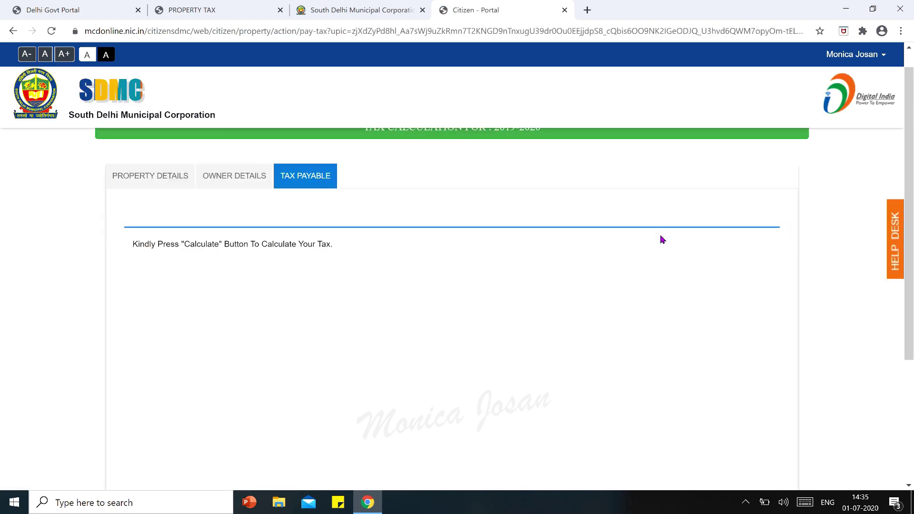
scroll(662, 239, "down", 5)
scroll(662, 238, "up", 6)
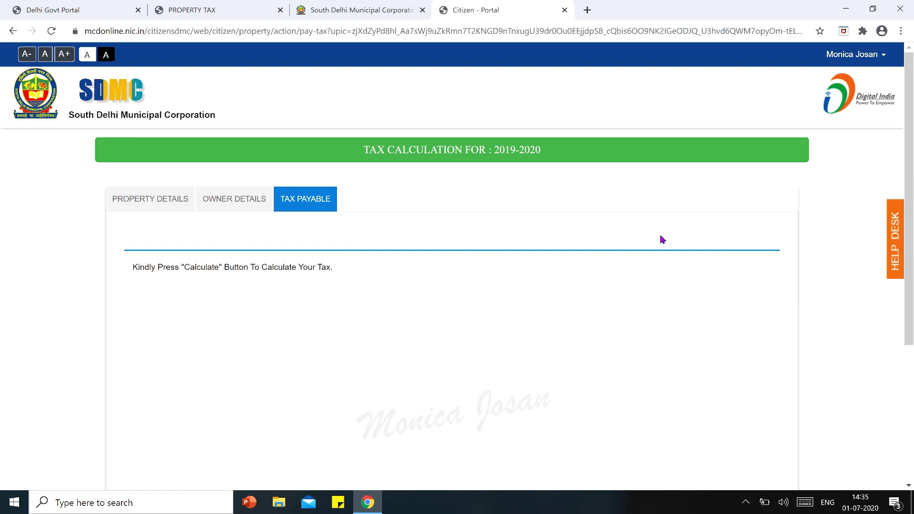
- Calculate the property tax and review the covered area factors and the tax calculation breakdown
scroll(662, 239, "down", 5)
left_click(760, 357)
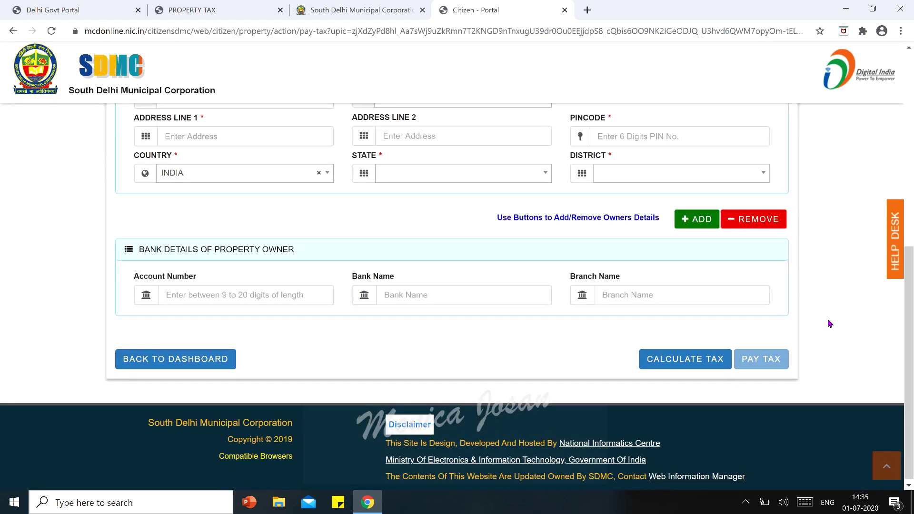
scroll(704, 408, "up", 2)
scroll(687, 432, "down", 1)
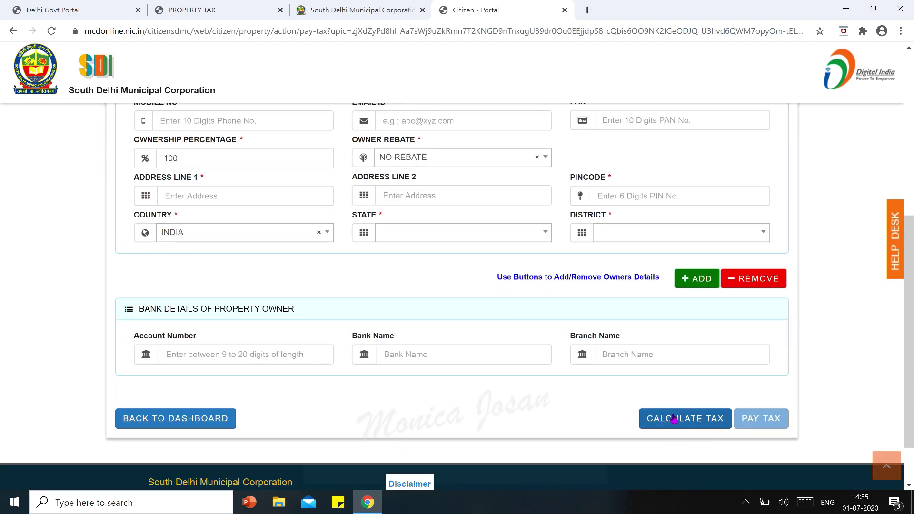
left_click(673, 419)
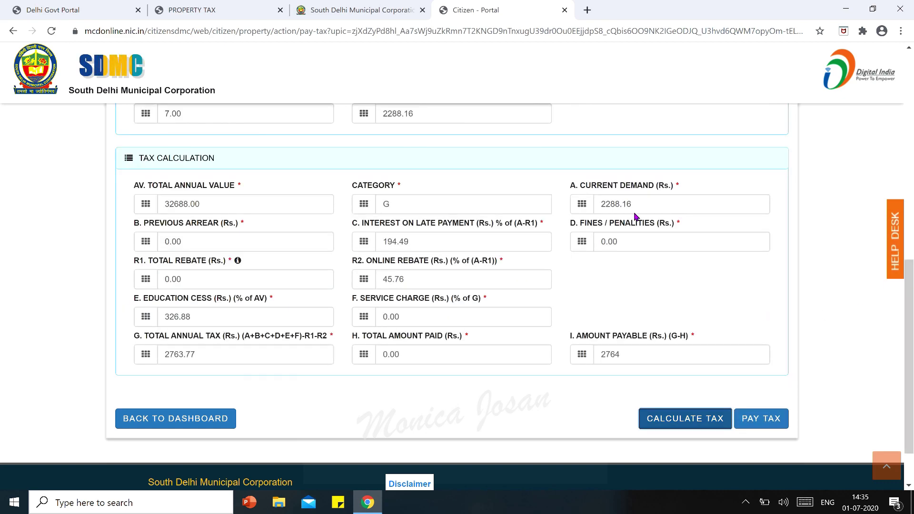
scroll(680, 224, "up", 5)
scroll(678, 222, "down", 3)
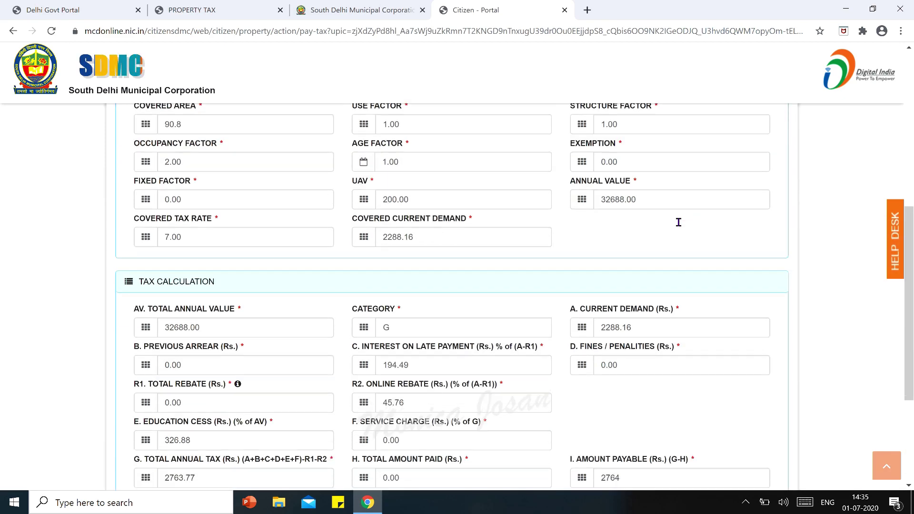
scroll(678, 222, "down", 4)
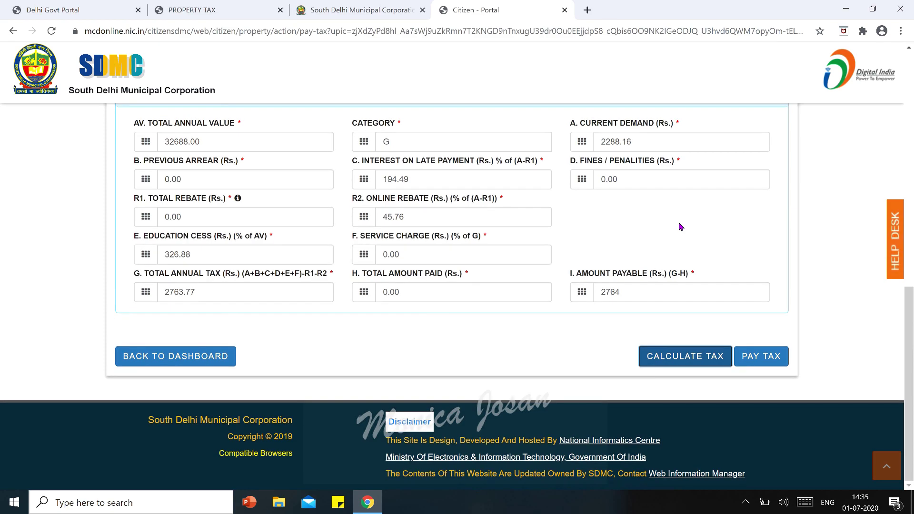
- Proceed to pay the tax through the Axis Bank gateway and accept its terms and conditions
left_click(760, 357)
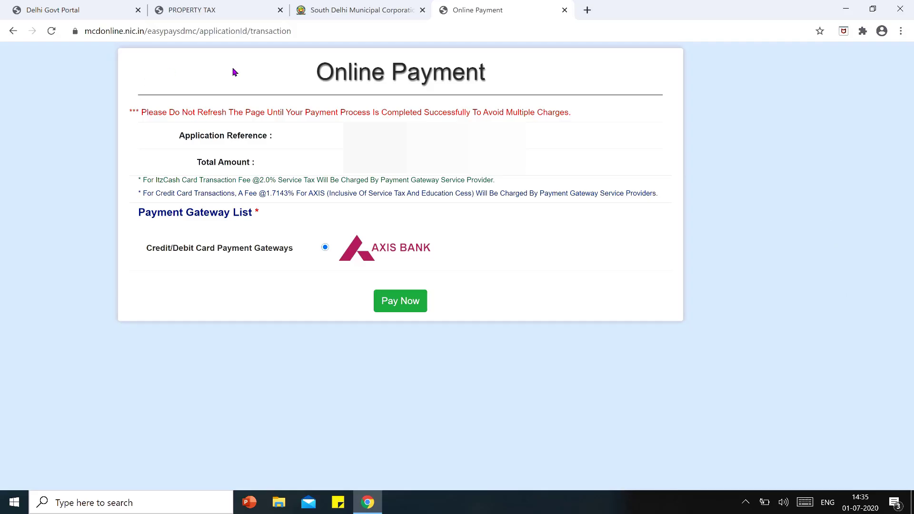
left_click(425, 291)
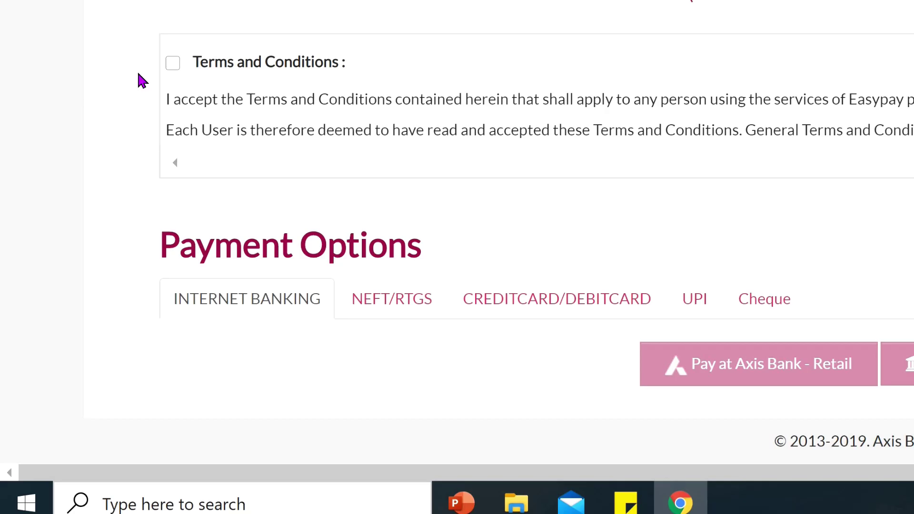
left_click(172, 63)
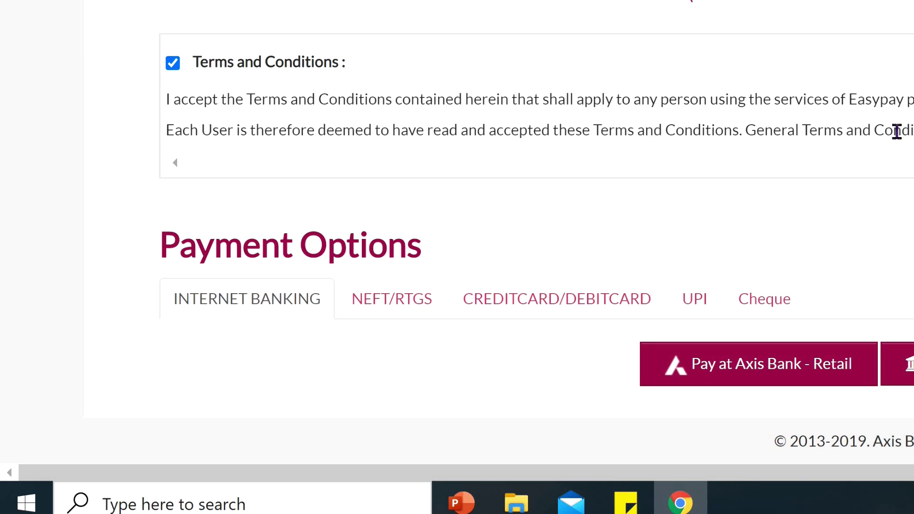
scroll(896, 131, "down", 5)
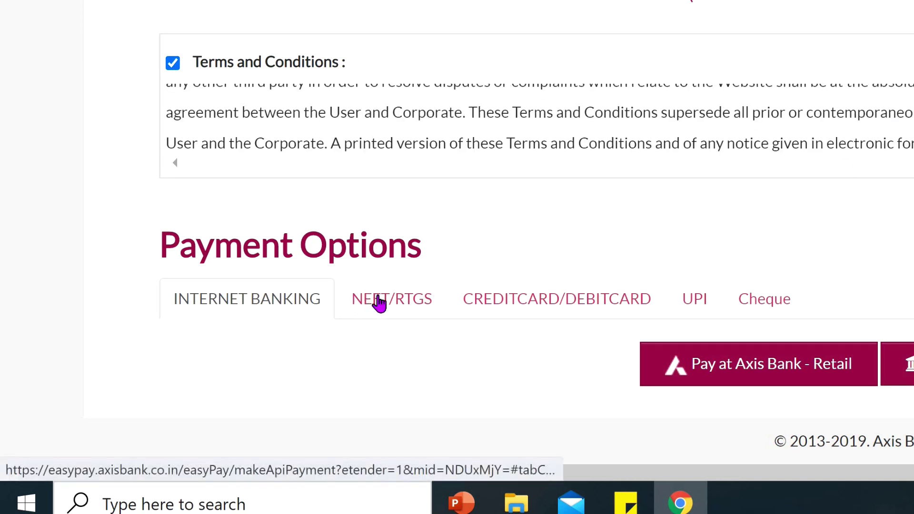